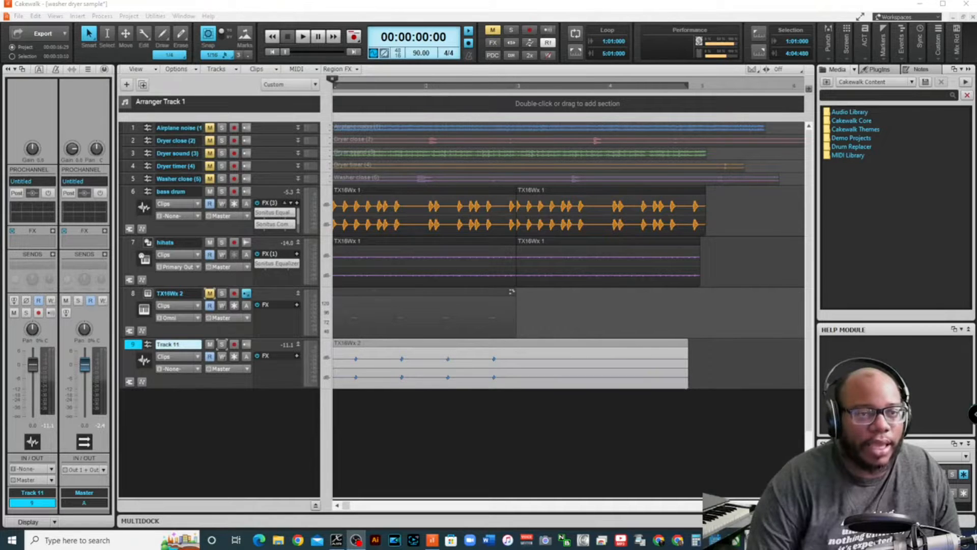
Unmute tracks 1 to 5, mute bass drum, hihats and Track 11, and expand only the Dryer sound (3) track
drag(209, 127, 214, 348)
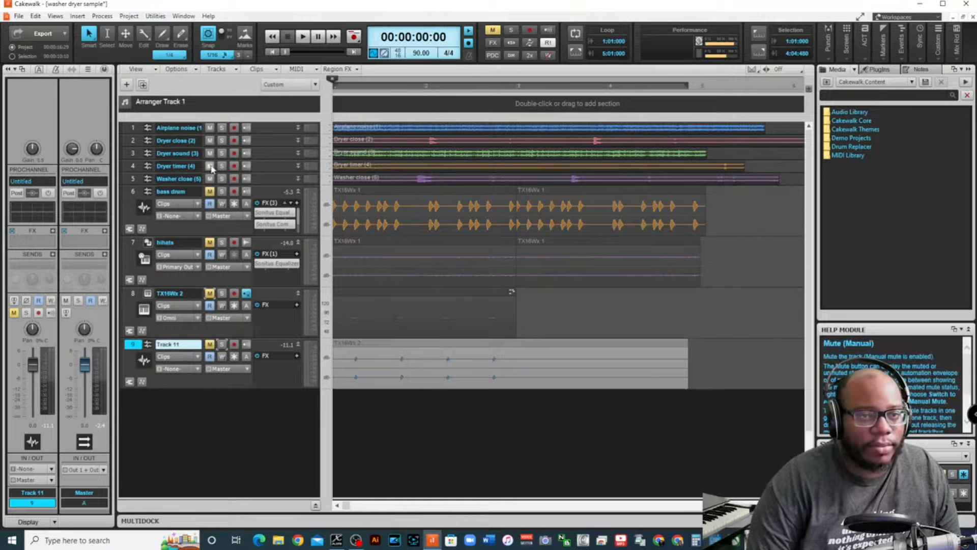
click(298, 168)
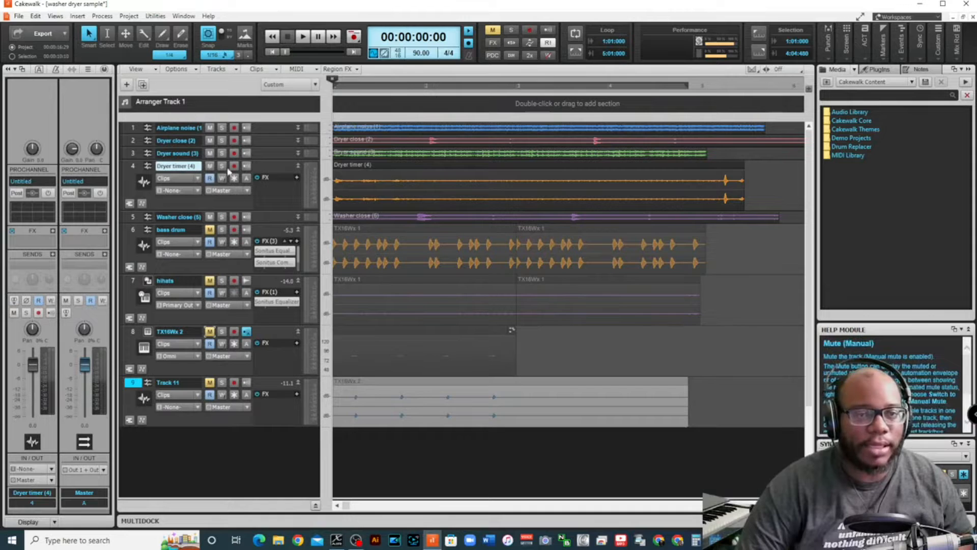
click(298, 167)
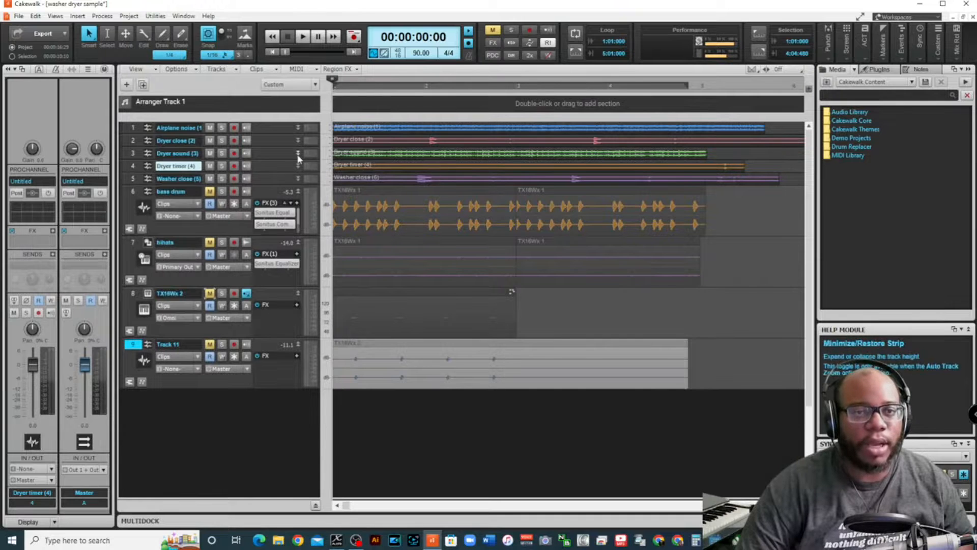
click(298, 154)
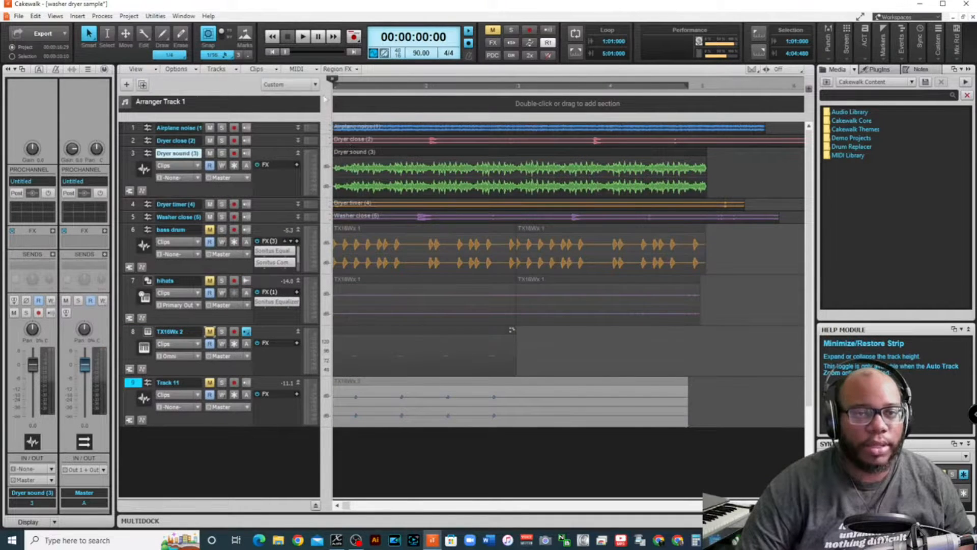
Solo the Dryer sound (3) track and play it back to hear the recording
key(space)
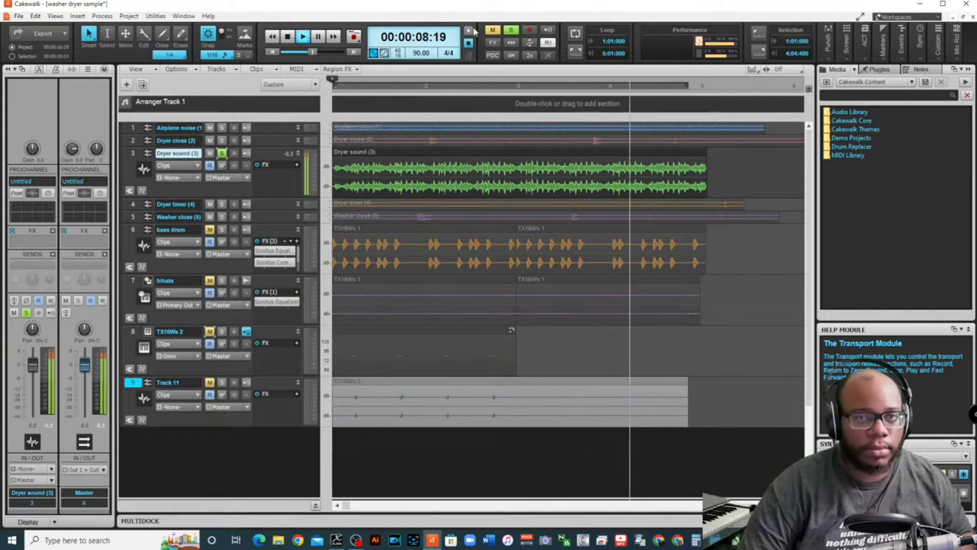
key(space)
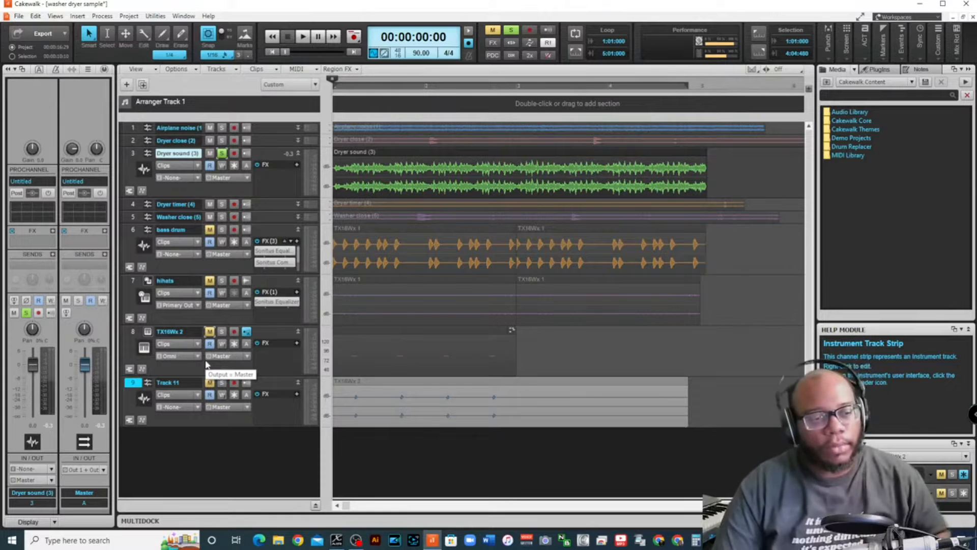
key(alt+Tab)
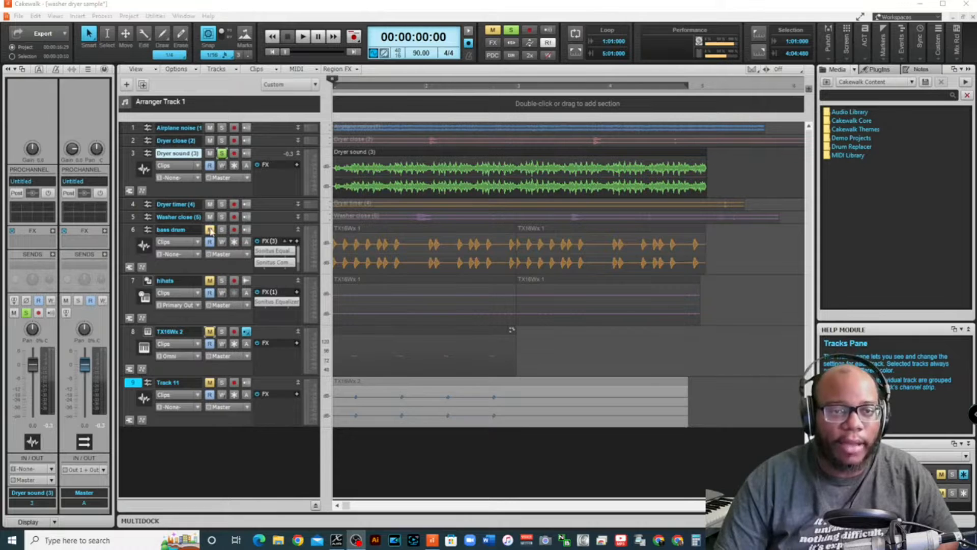
Unmute bass drum, hihats, TX16Wx 2 and Track 11, and move the TX16Wx 2 track above bass drum
click(209, 331)
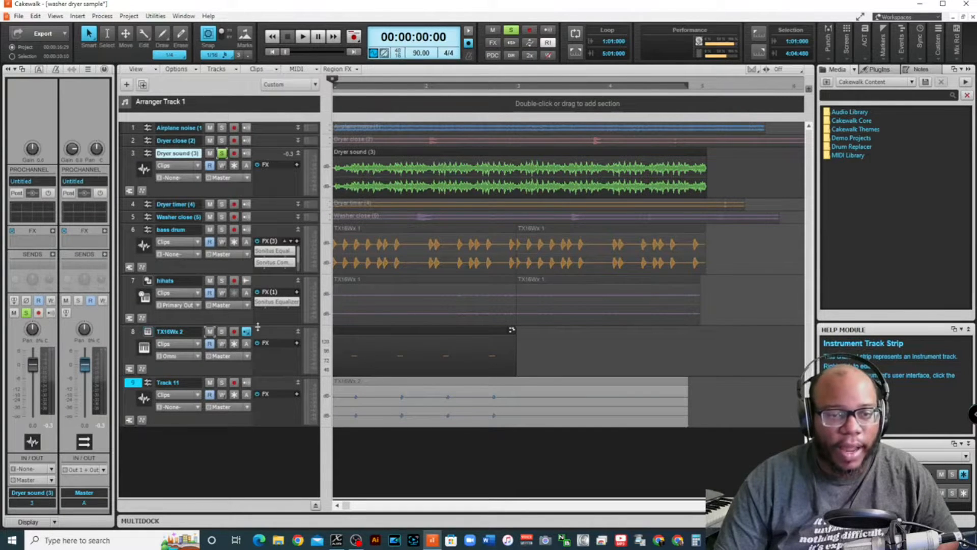
drag(148, 332, 257, 311)
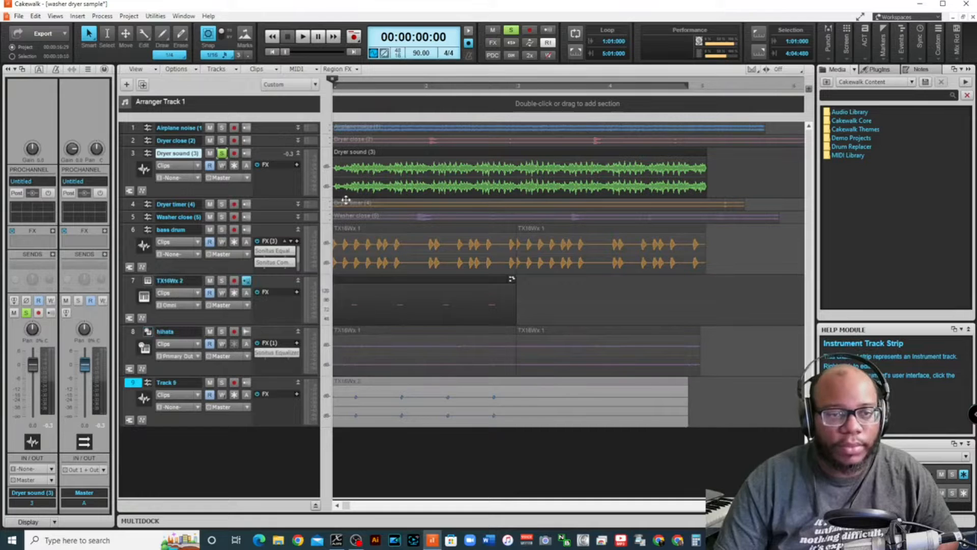
drag(270, 281, 271, 224)
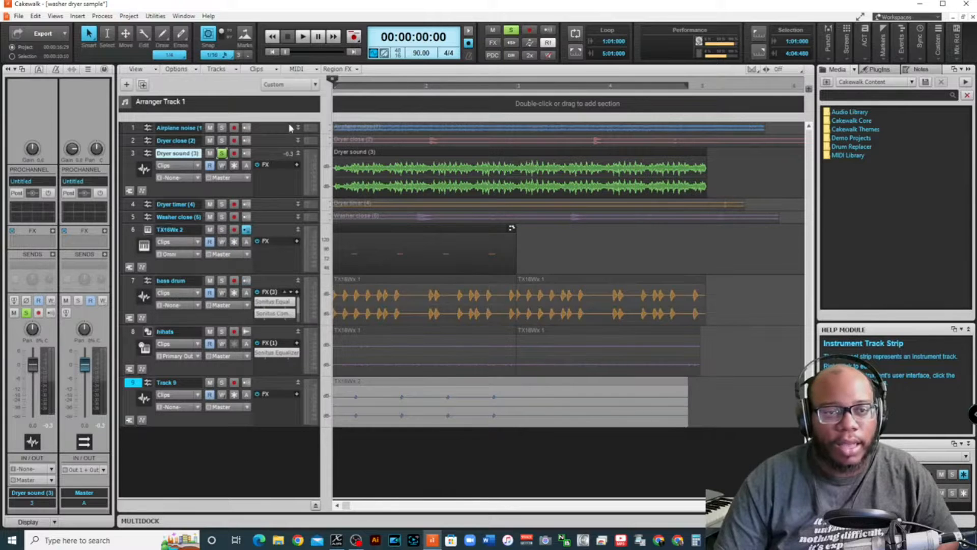
Turn off the solo on Dryer sound (3) and play Dryer close (2) soloed, clearing its solo when done
click(221, 152)
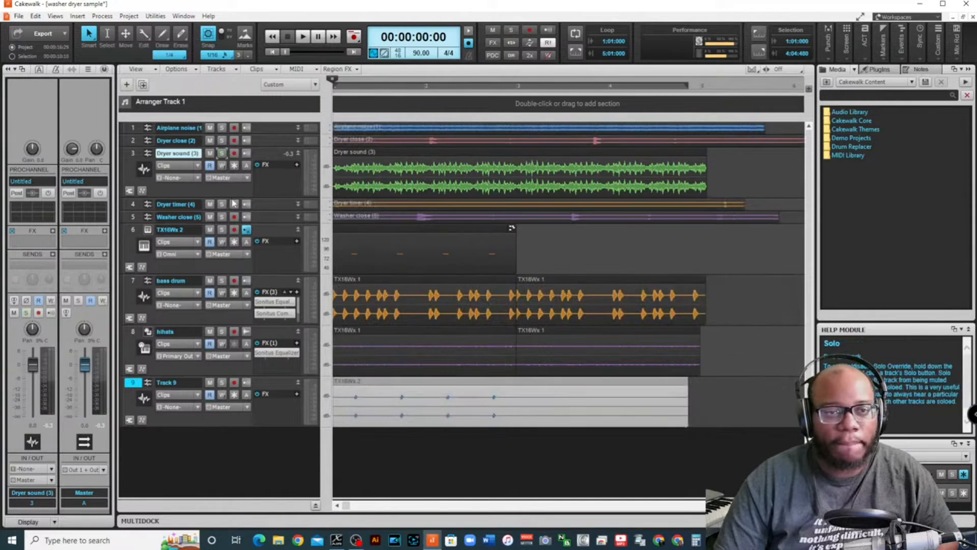
click(222, 140)
key(space)
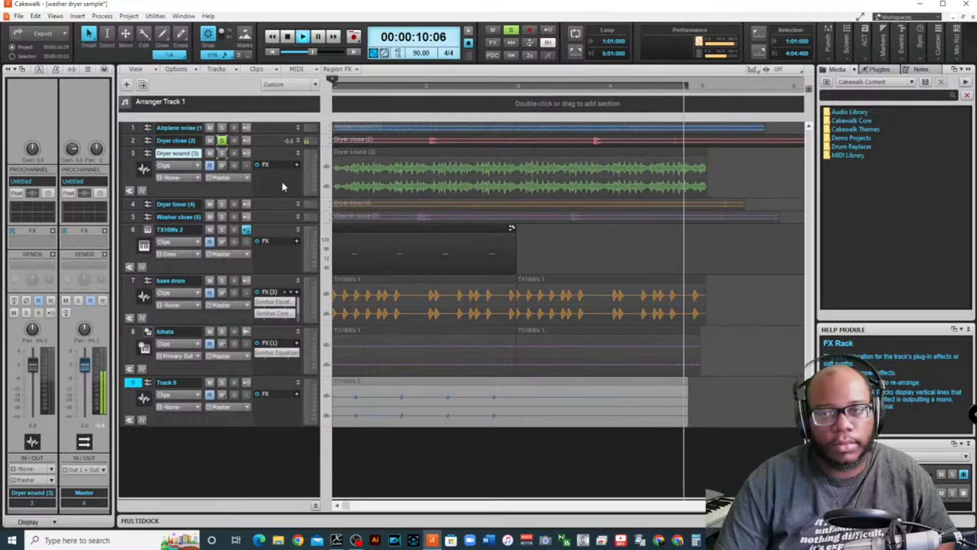
key(space)
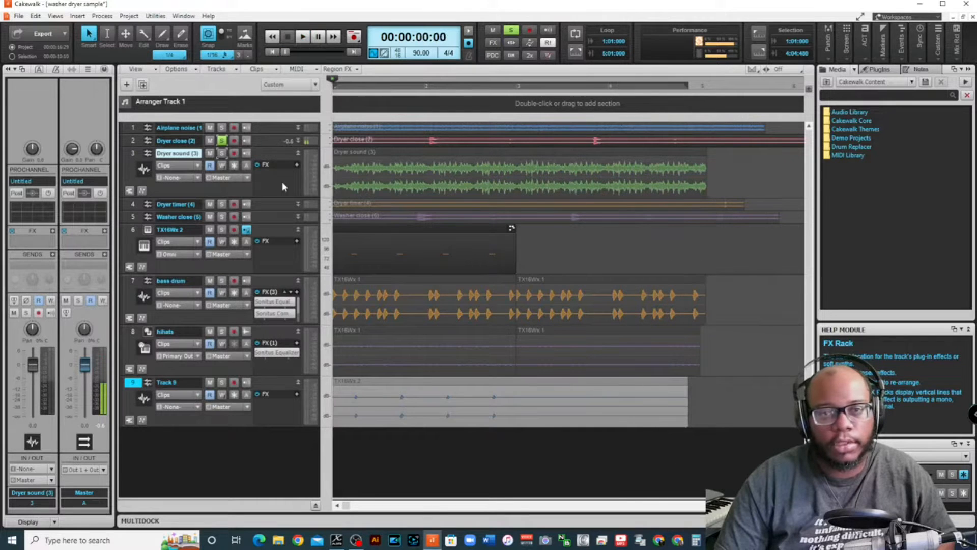
click(222, 140)
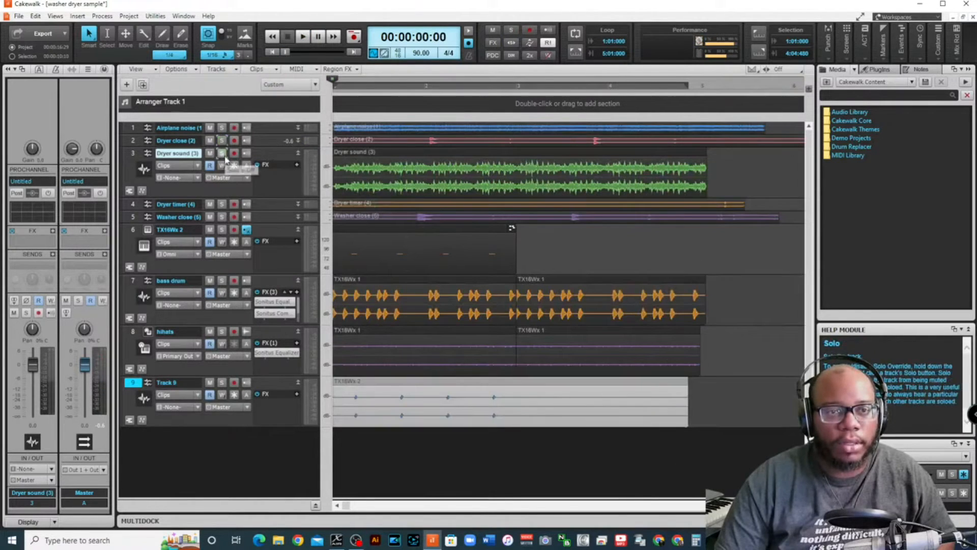
Play the Airplane noise track on its own using solo, and clear its solo after stopping
click(222, 128)
key(space)
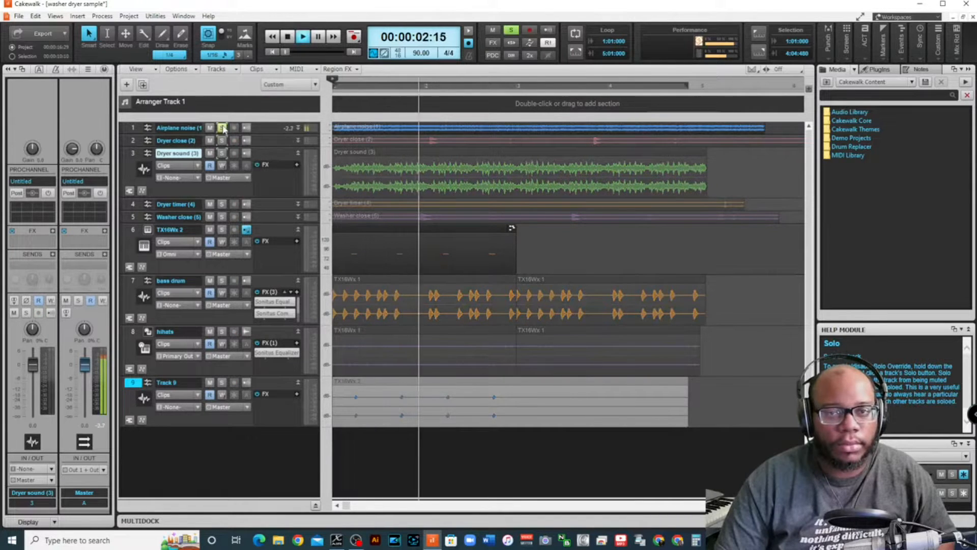
key(space)
click(222, 128)
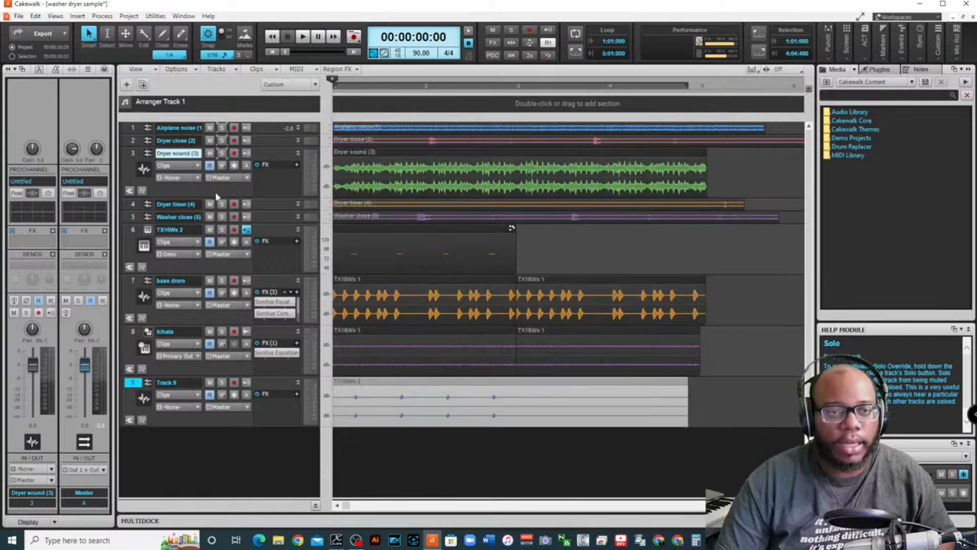
Listen to the Dryer timer (4) track soloed, stop playback and release its solo
click(221, 204)
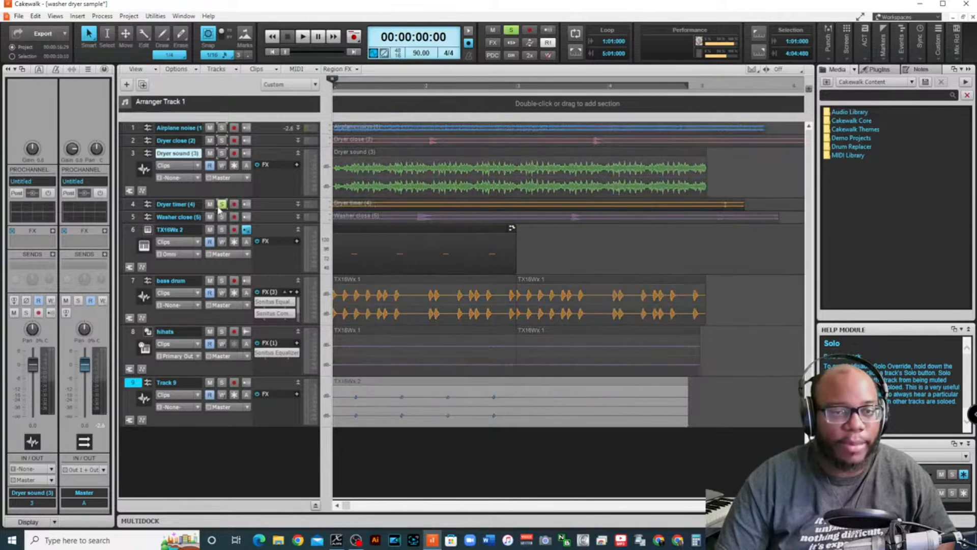
key(space)
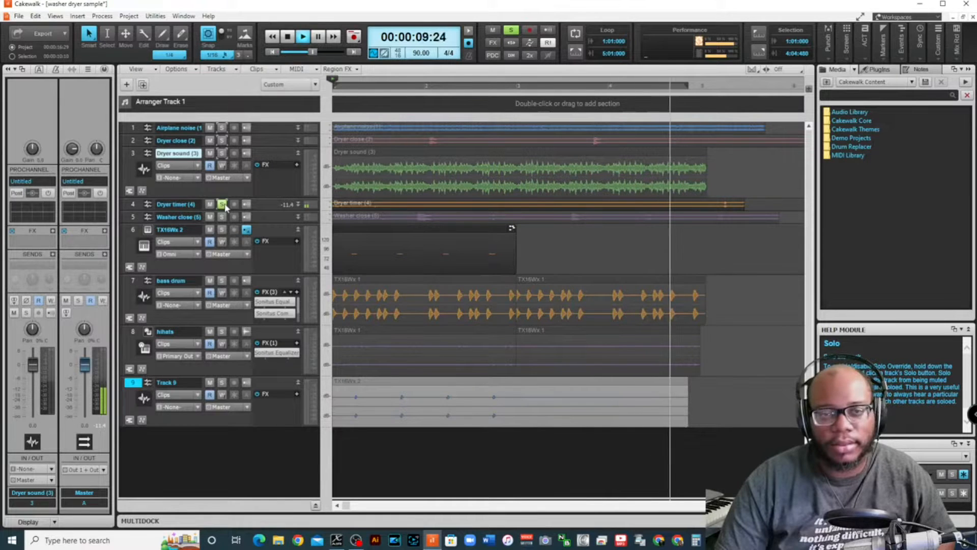
key(space)
click(222, 204)
Listen to the Washer close (5) track soloed, stop playback and release its solo
click(222, 217)
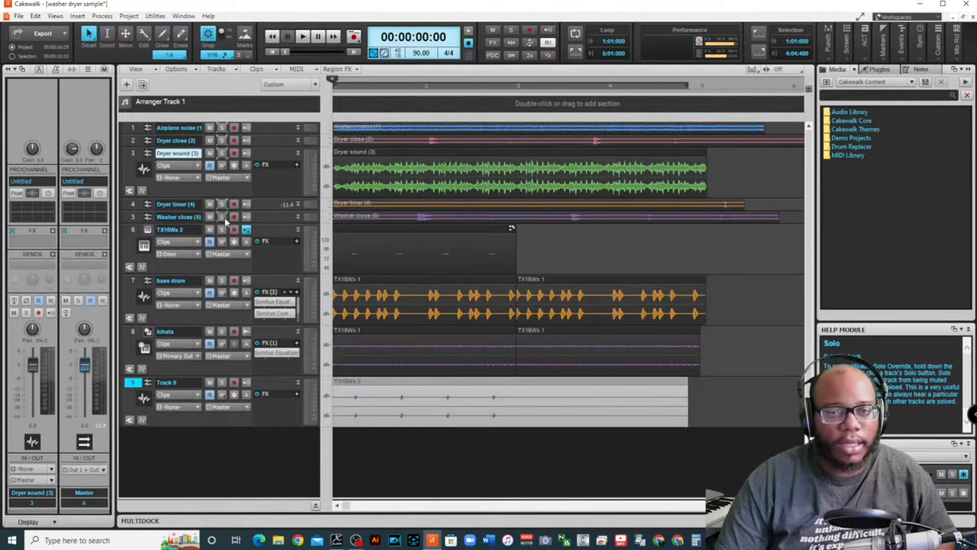
key(space)
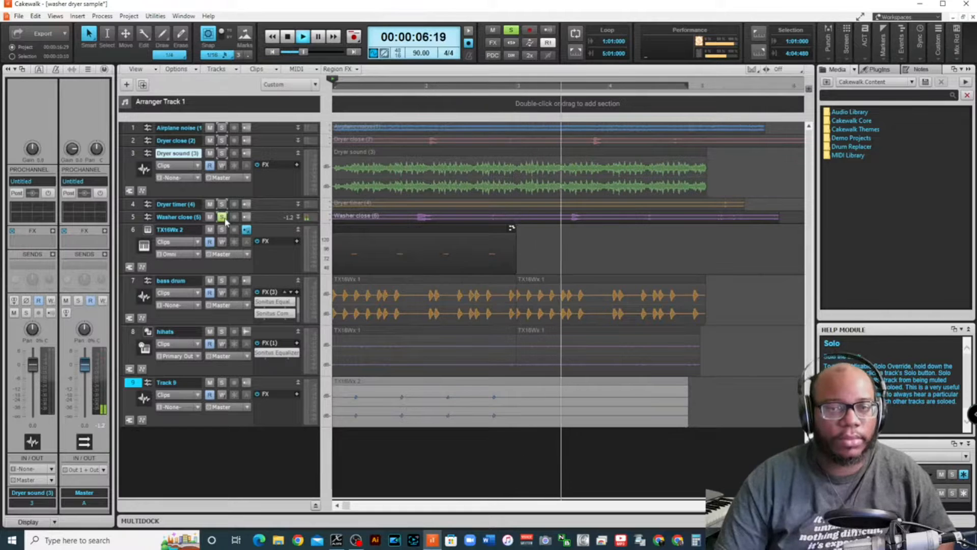
key(space)
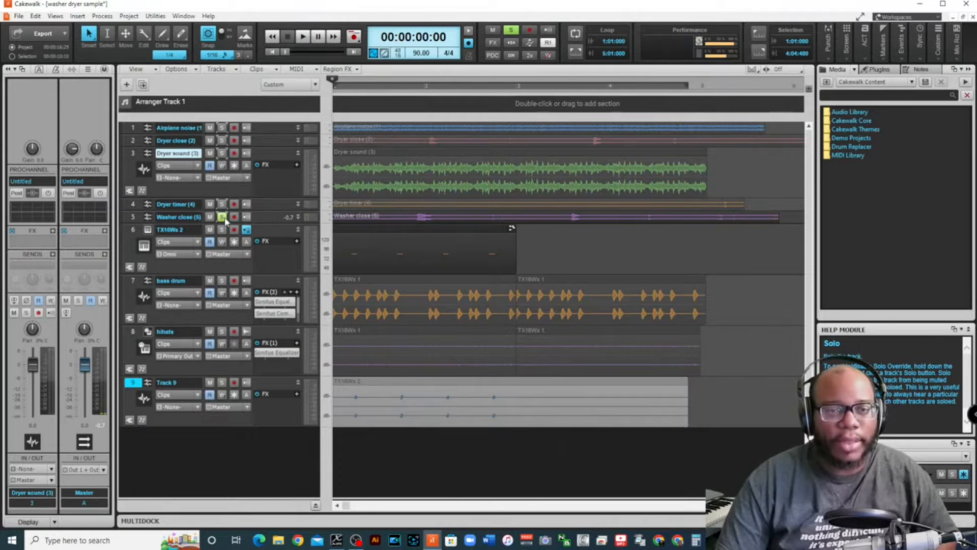
click(223, 217)
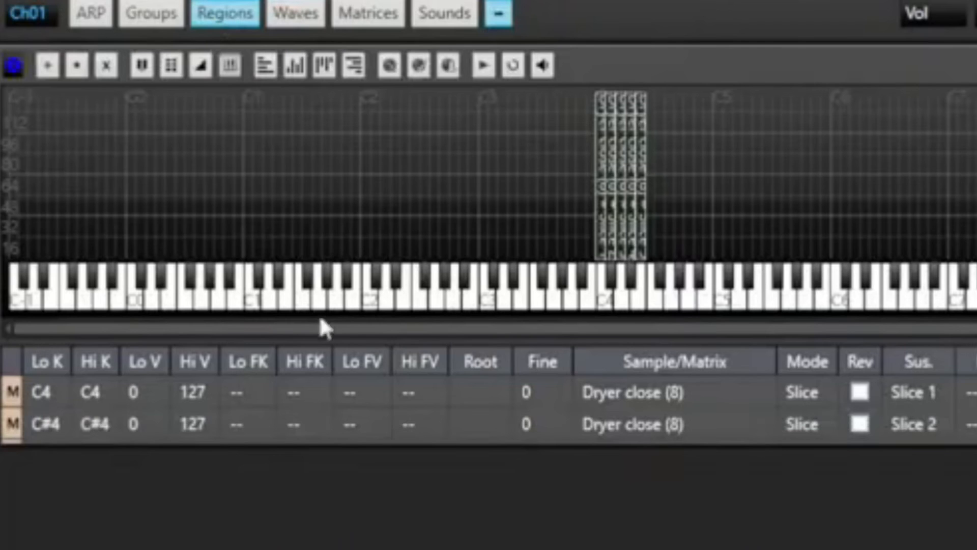
Show the wave editor in the TX16Wx 2 sampler and audition each of the five slices of Dryer close (8)
click(295, 13)
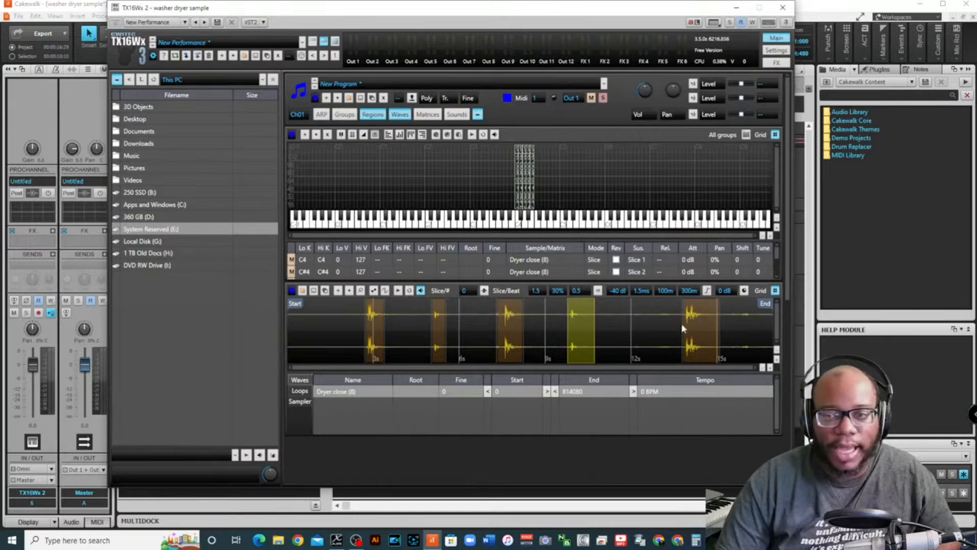
click(374, 326)
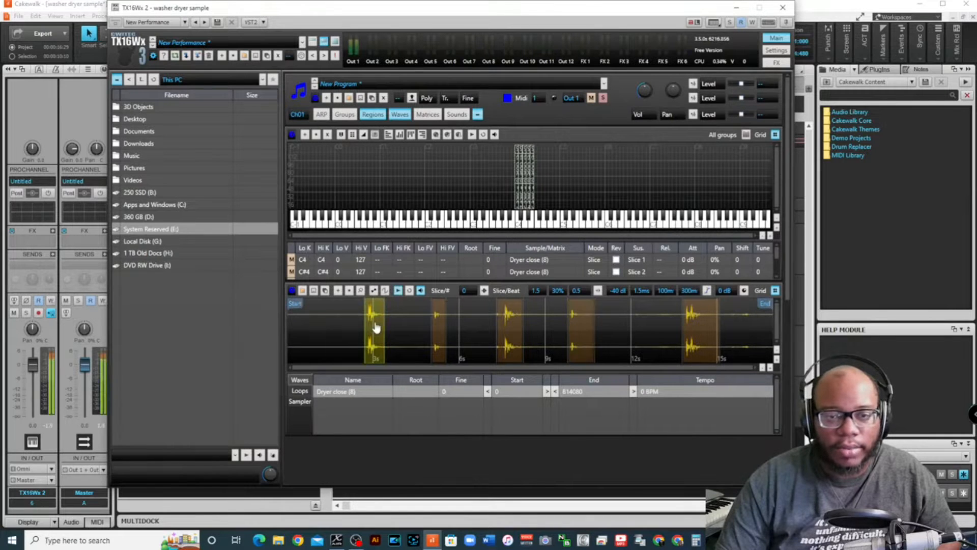
click(438, 328)
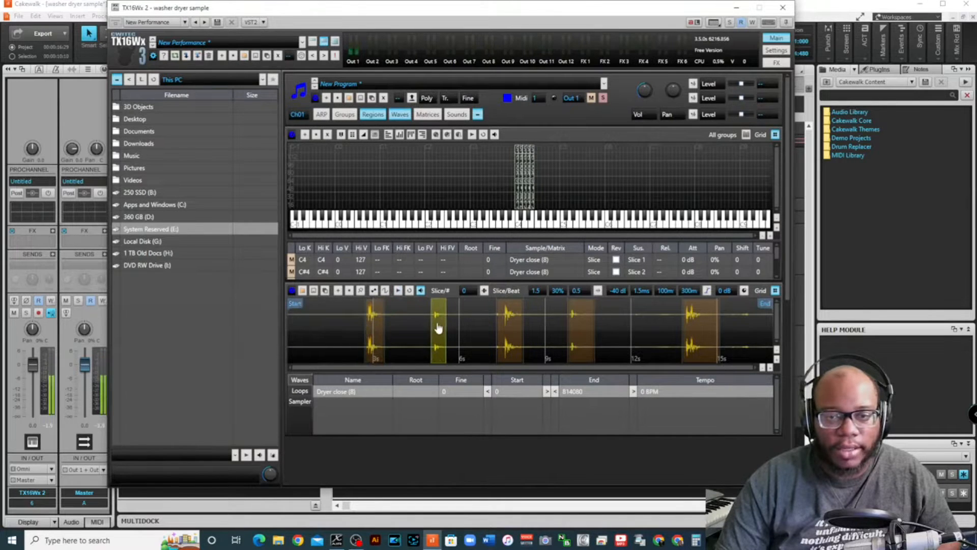
click(509, 329)
click(583, 325)
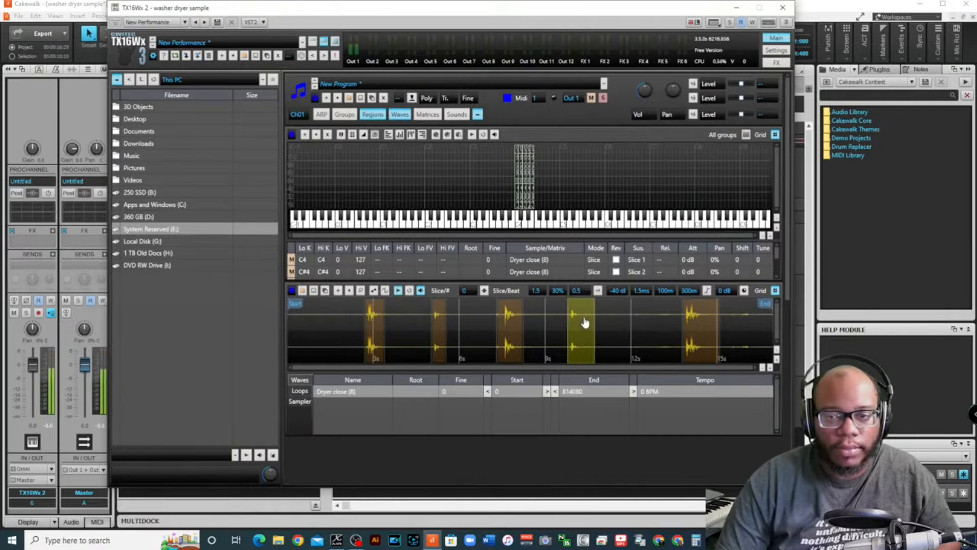
click(704, 328)
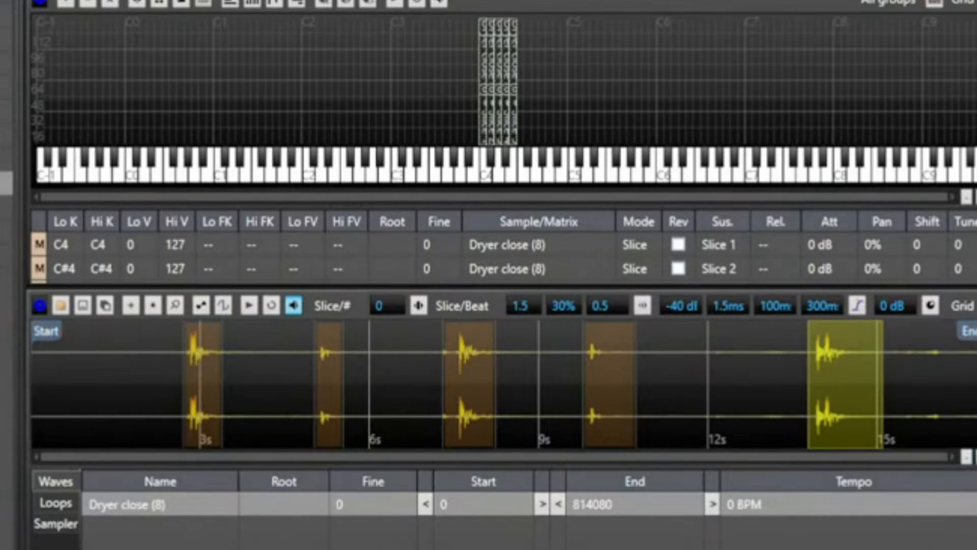
click(976, 457)
click(976, 457)
click(976, 457)
click(967, 460)
click(968, 461)
click(968, 460)
Look at the Layout slices option among the slice commands for the Dryer close (8) wave, without applying it
right_click(341, 382)
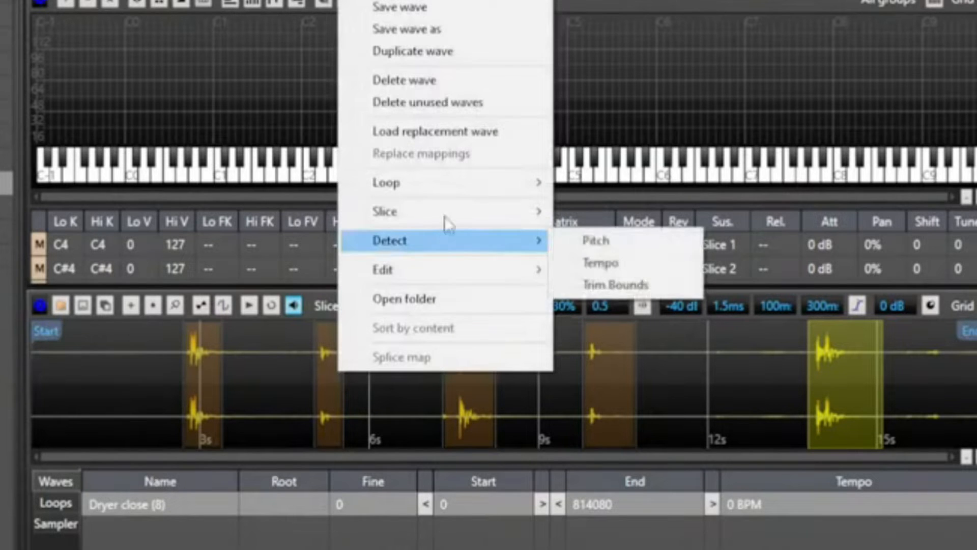
mouse_move(444, 206)
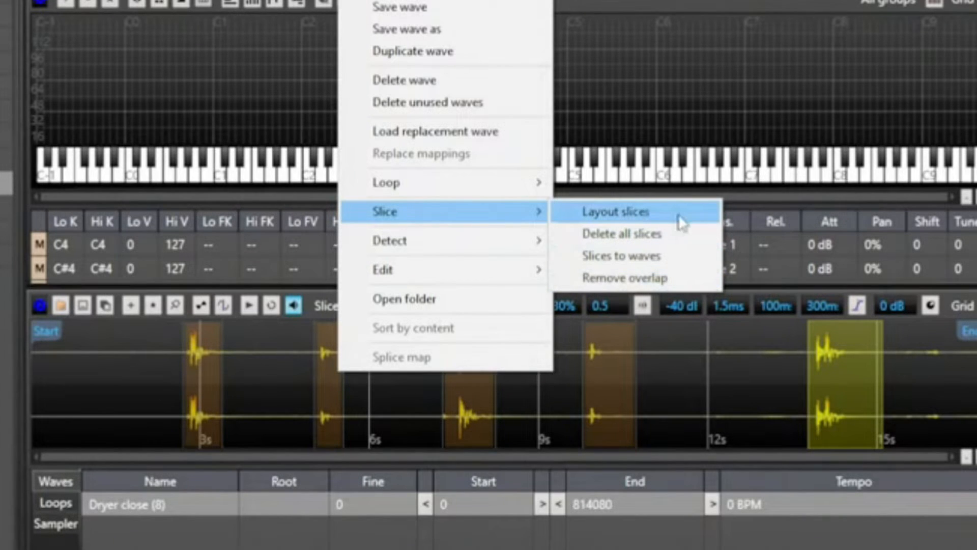
click(89, 380)
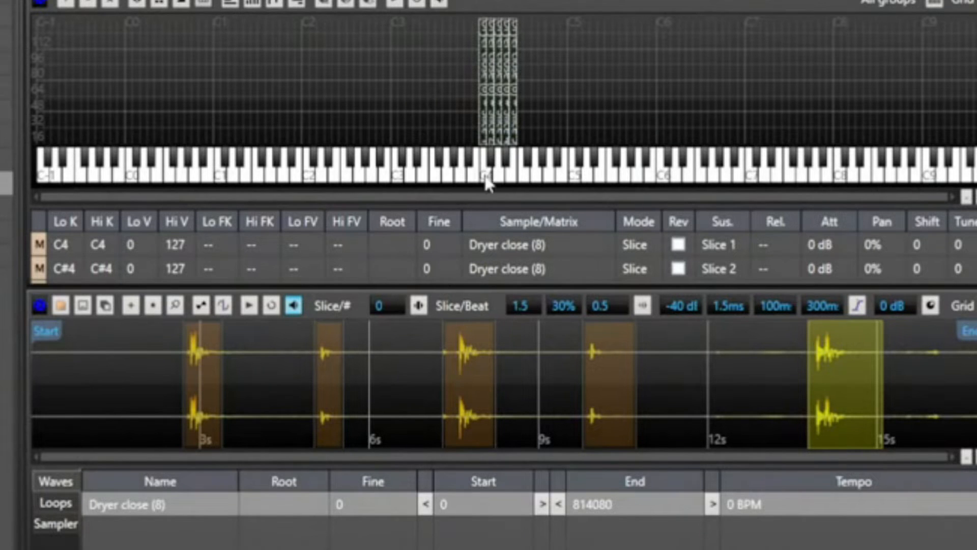
Inspect the Slice 5 and Slice 1 regions mapped on the keyboard from C4 to E4
drag(513, 197, 513, 265)
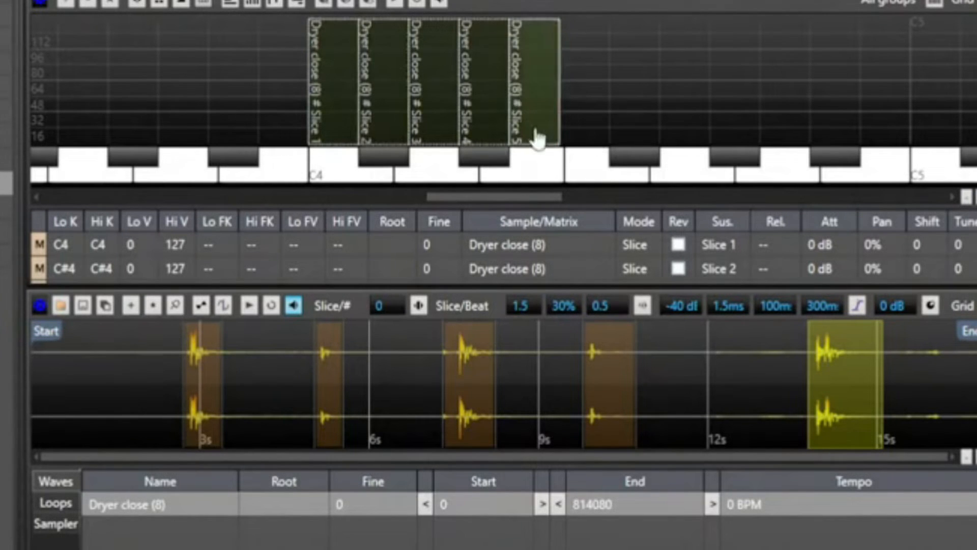
drag(532, 91, 545, 124)
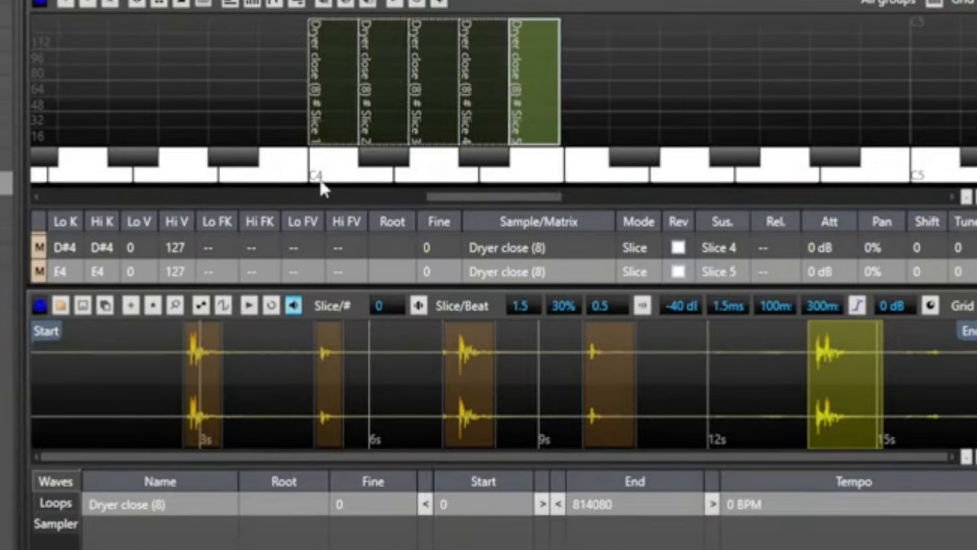
mouse_move(310, 72)
mouse_down()
mouse_move(137, 79)
mouse_move(310, 87)
mouse_up()
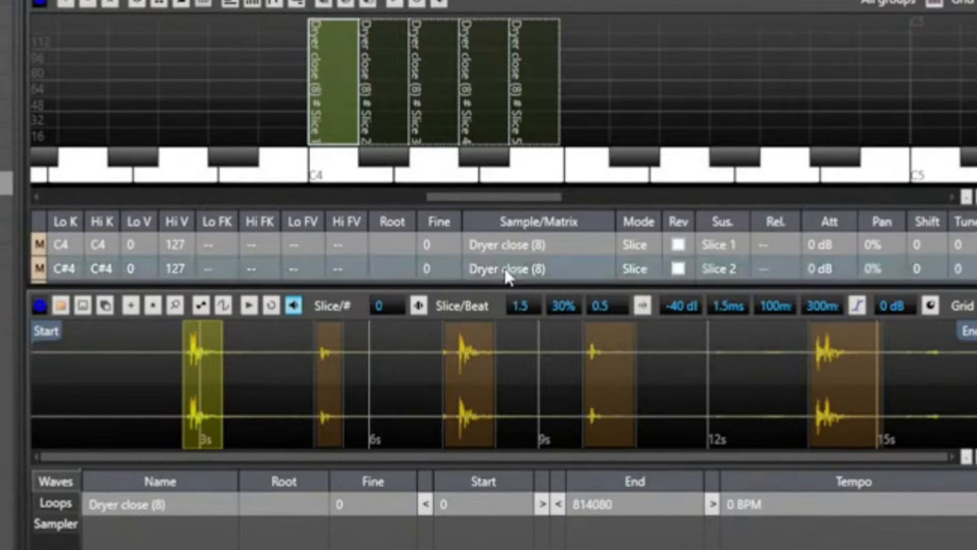
Enlarge the region list to show all five slices, audition the C4 key and select its Slice 1 region
drag(406, 288, 404, 422)
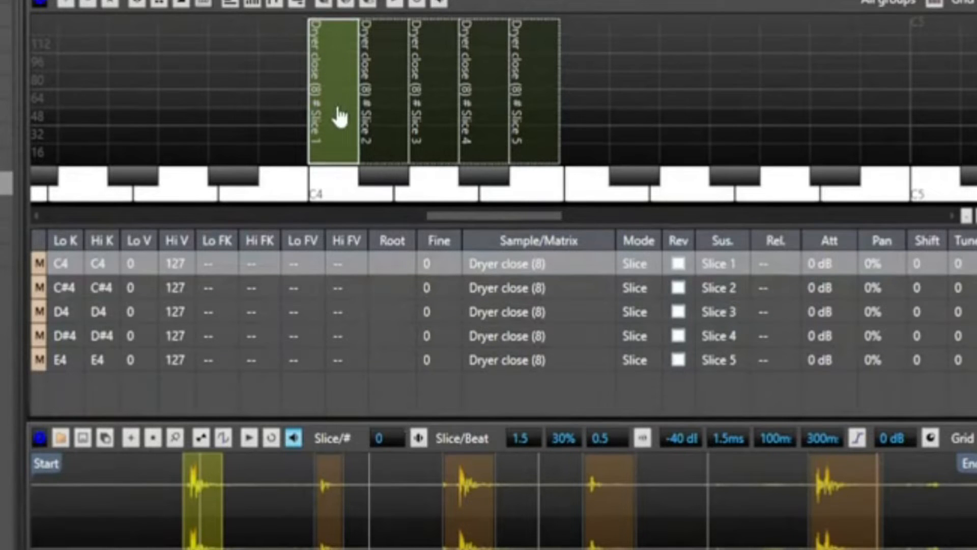
click(331, 191)
click(347, 194)
click(91, 273)
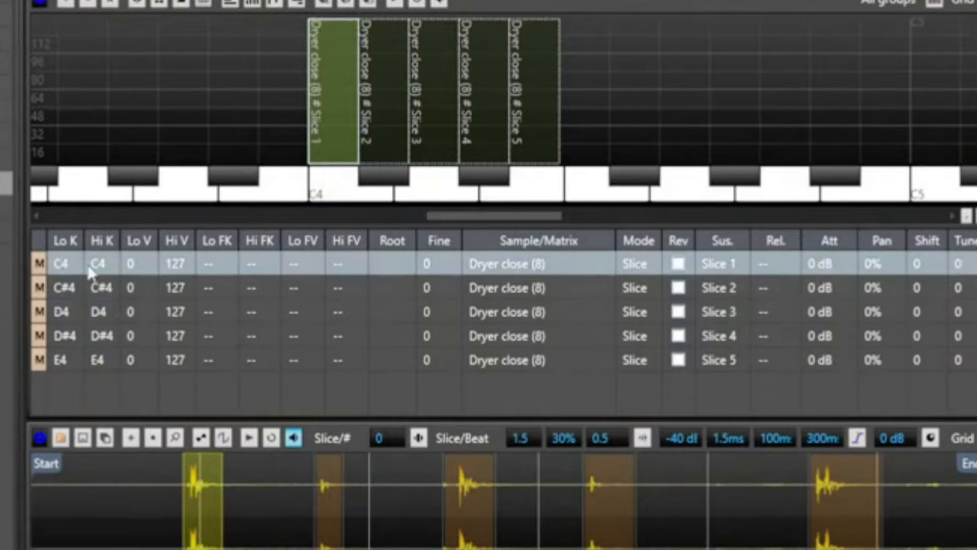
Set the root key of the Slice 1 region to C4
click(395, 265)
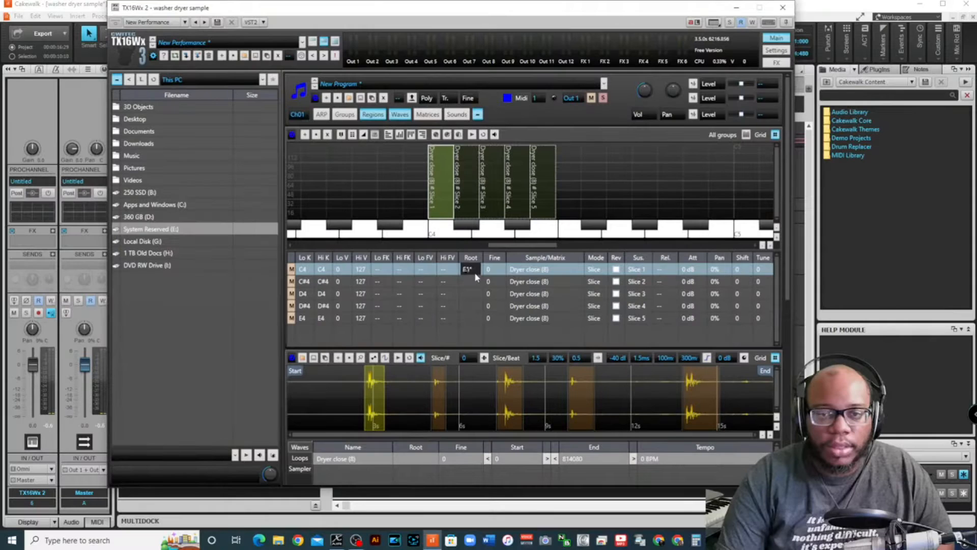
scroll(394, 269, up, 10)
scroll(394, 269, down, 1)
scroll(473, 276, down, 4)
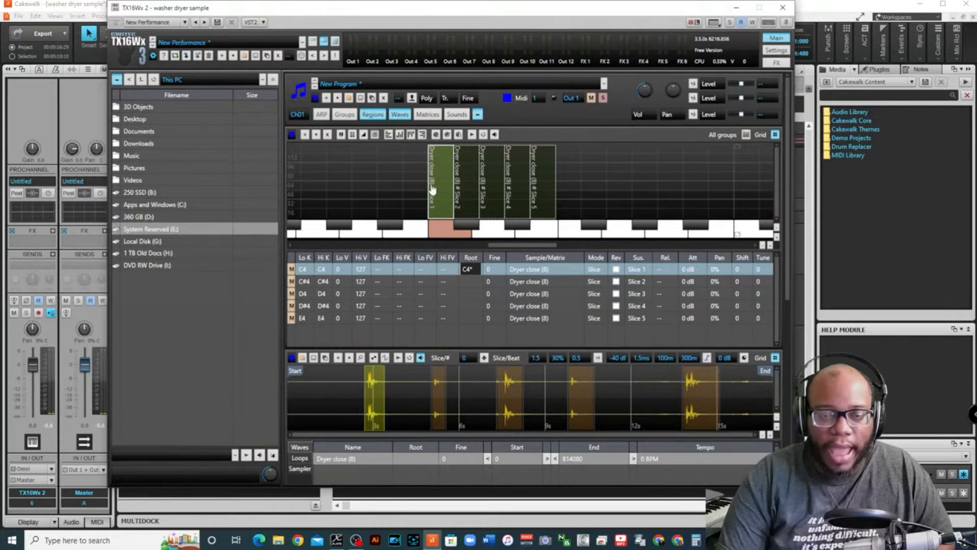
Extend the Slice 1 region's key range down to G#3 and audition the keys from G#3 up to C4
drag(428, 175, 327, 193)
click(341, 234)
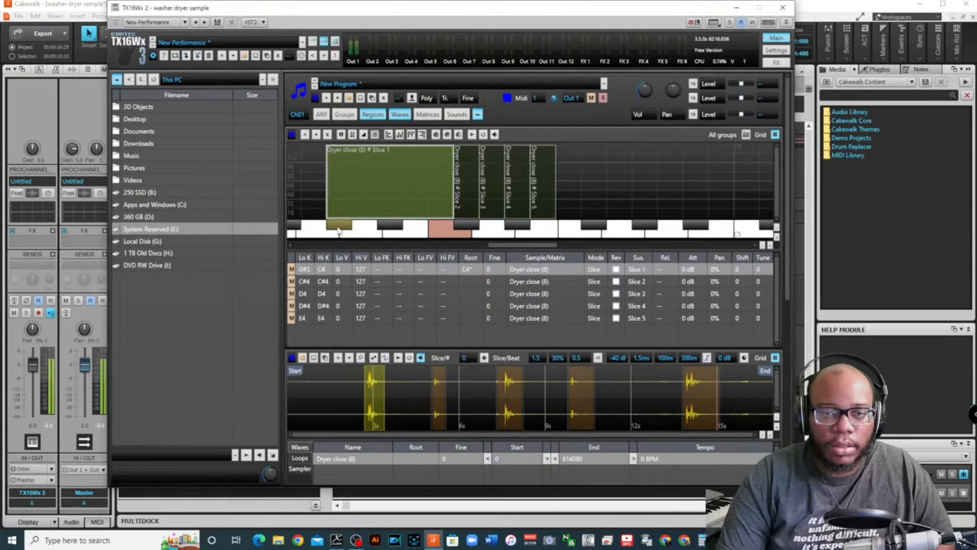
click(355, 234)
click(390, 227)
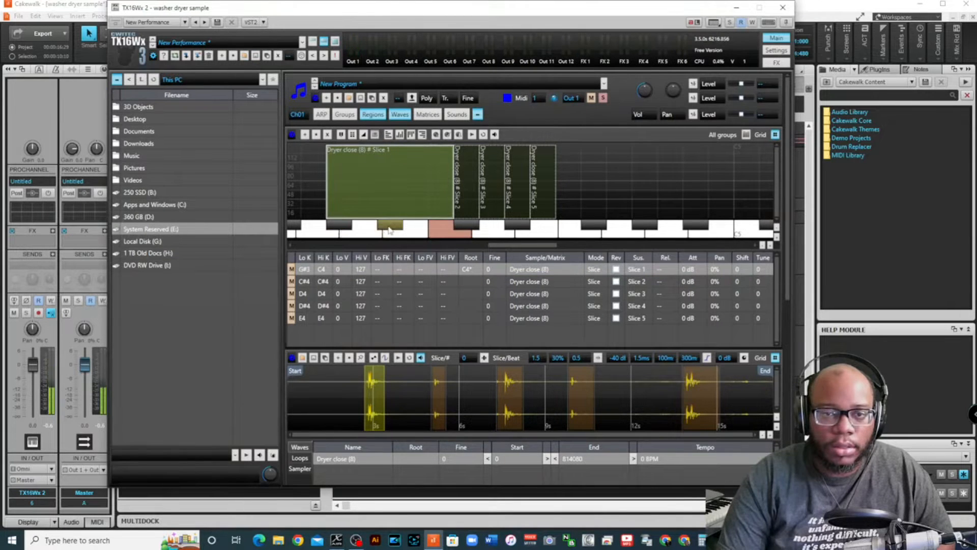
click(407, 234)
click(446, 230)
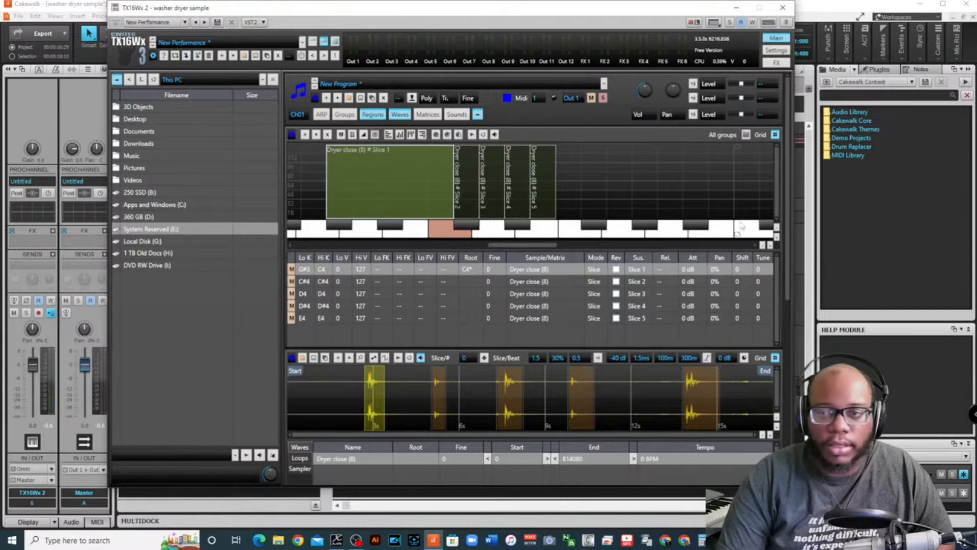
Extend the Slice 1 region's key range further down to D#1 and audition several keys across it
click(764, 245)
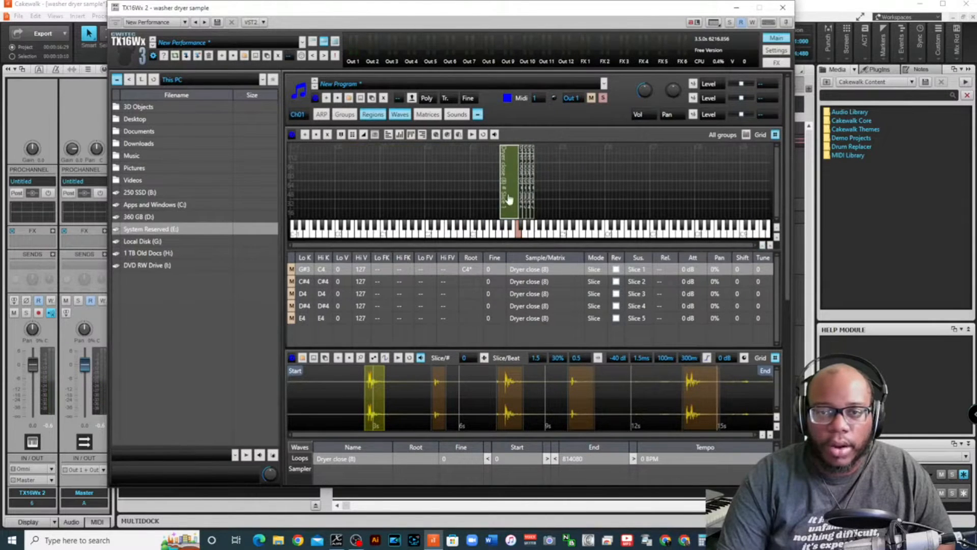
drag(500, 188, 392, 202)
click(401, 235)
click(423, 235)
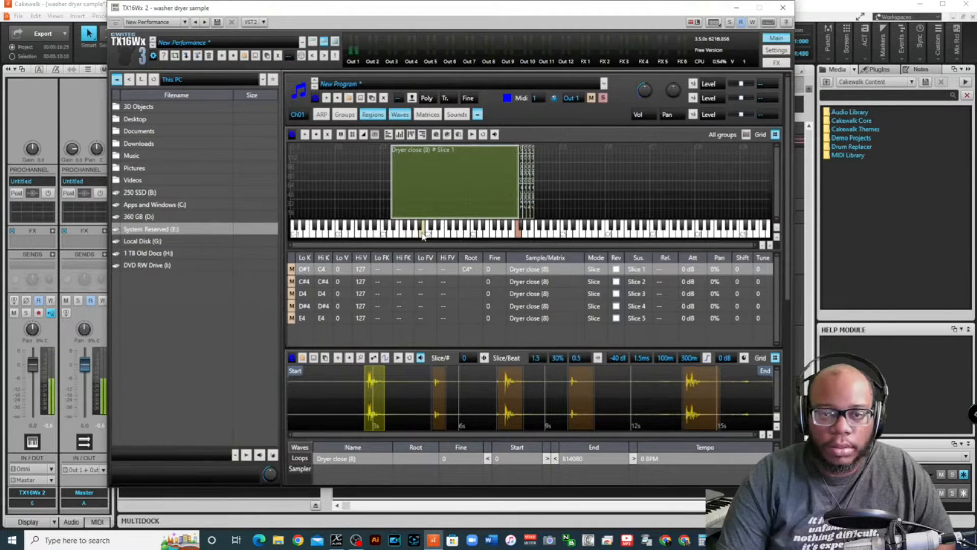
click(435, 234)
click(467, 235)
click(487, 234)
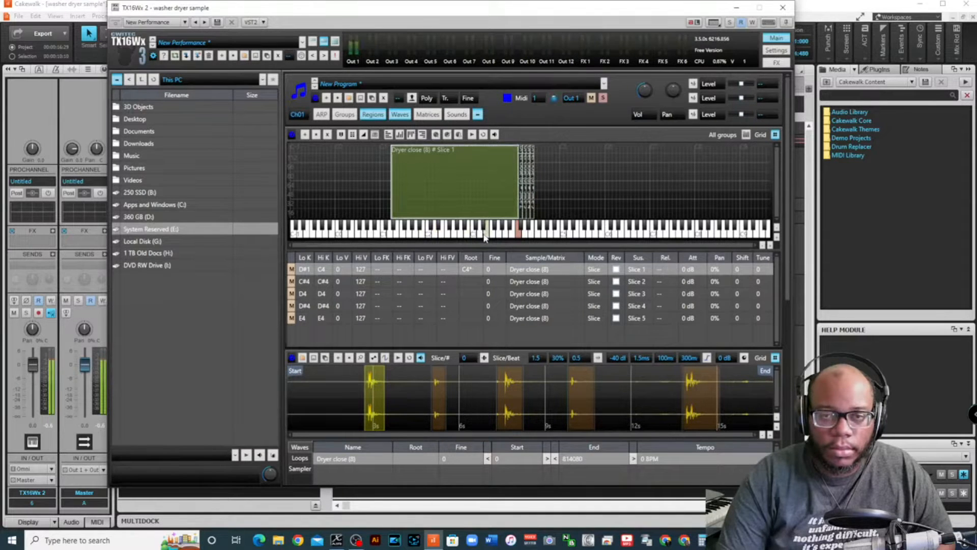
Return the Slice 1 region's low key to C4 and clear its root key
drag(392, 193, 515, 193)
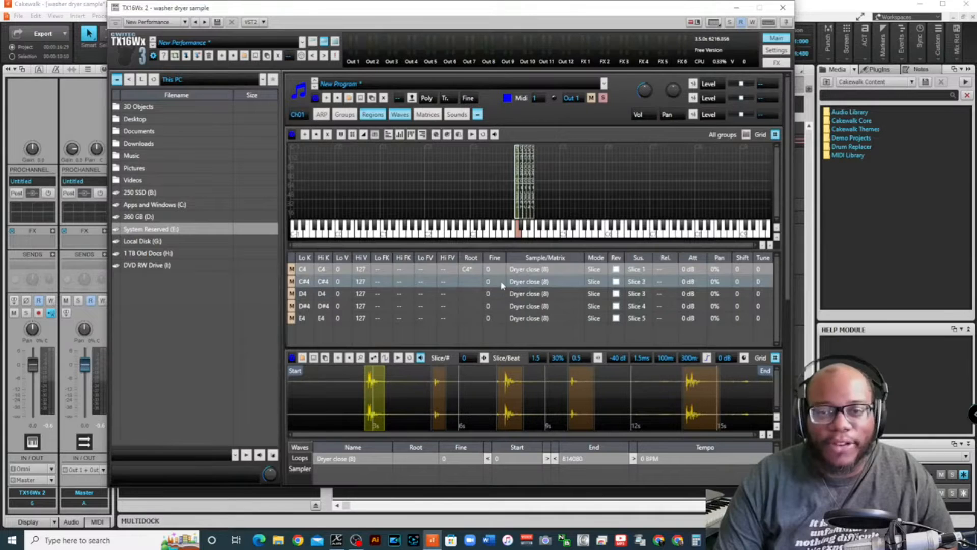
double_click(469, 270)
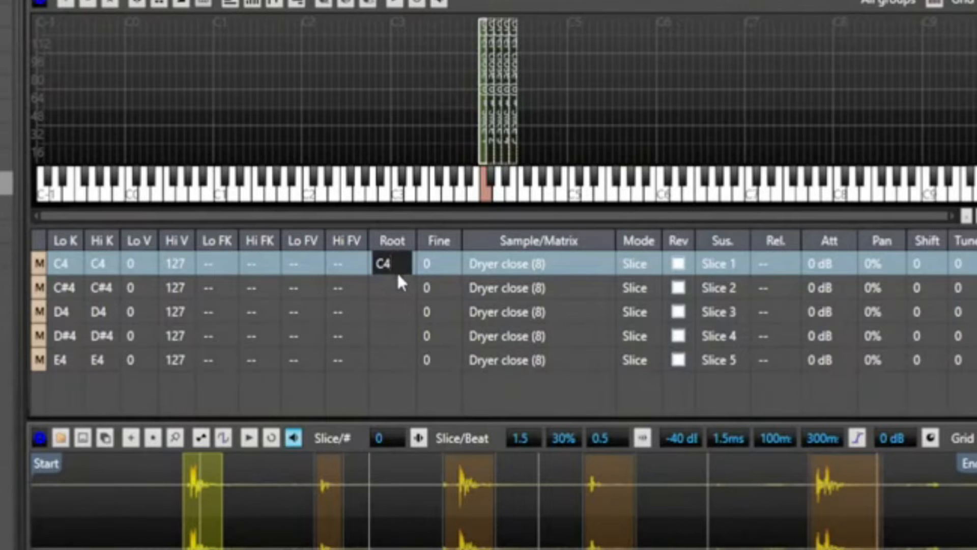
click(393, 313)
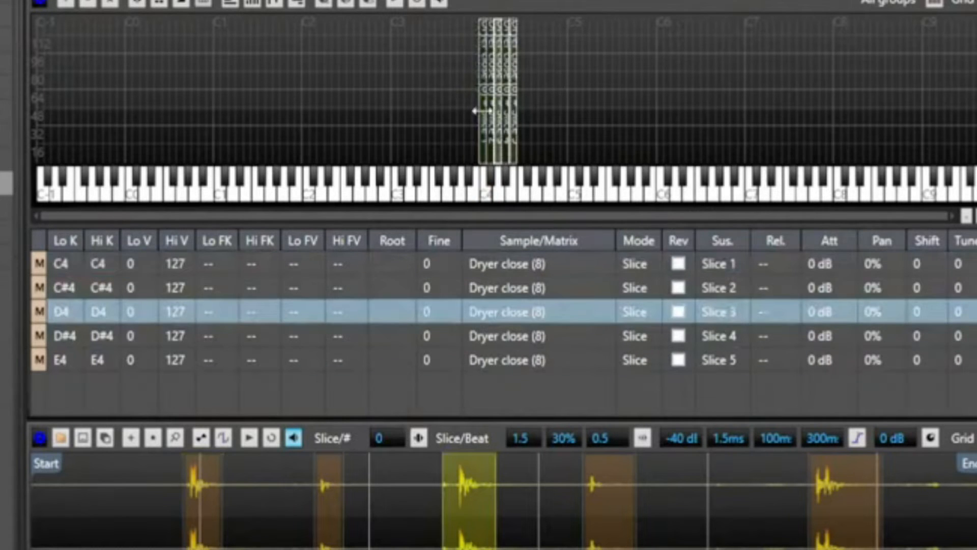
click(483, 193)
click(483, 192)
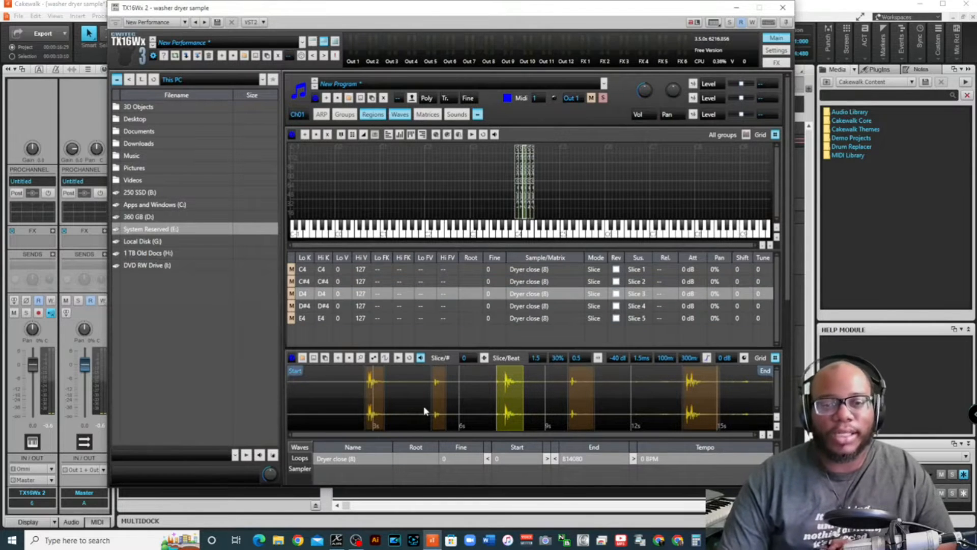
Examine the sampler's recording options and the wave's slice loop list, and minimize the sampler window
click(299, 469)
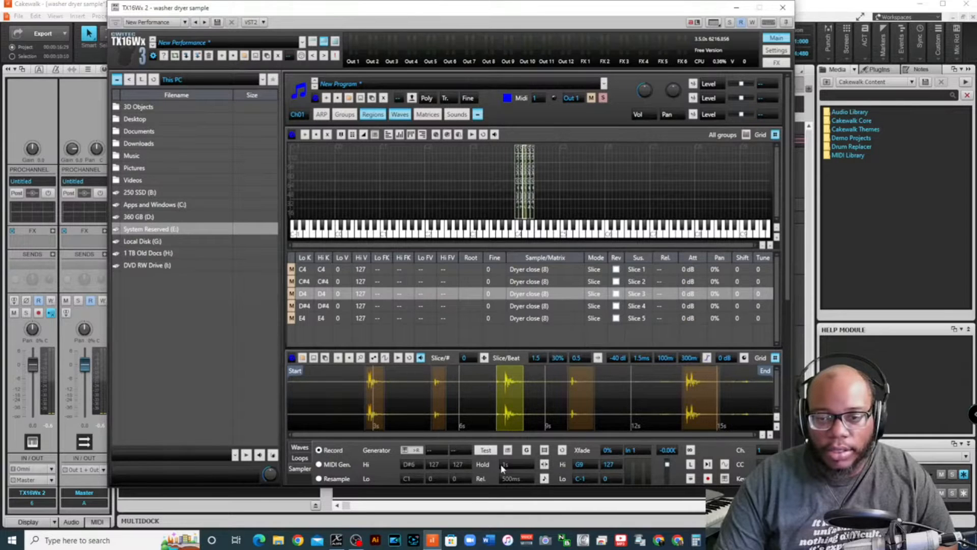
click(299, 458)
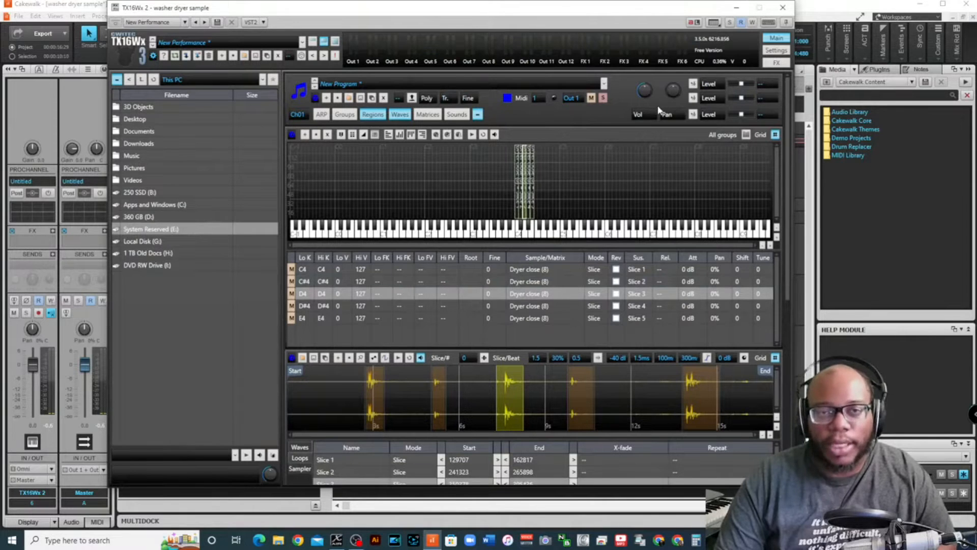
click(736, 9)
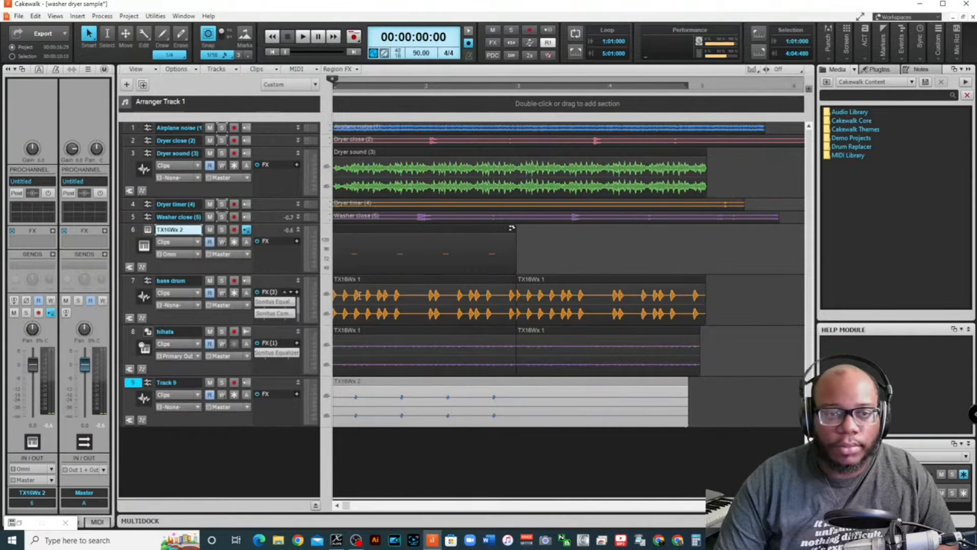
Open the TX16Wx 2 clip in the step sequencer and examine the Db5 row's velocity, duration, swing, time and flam controls
double_click(386, 230)
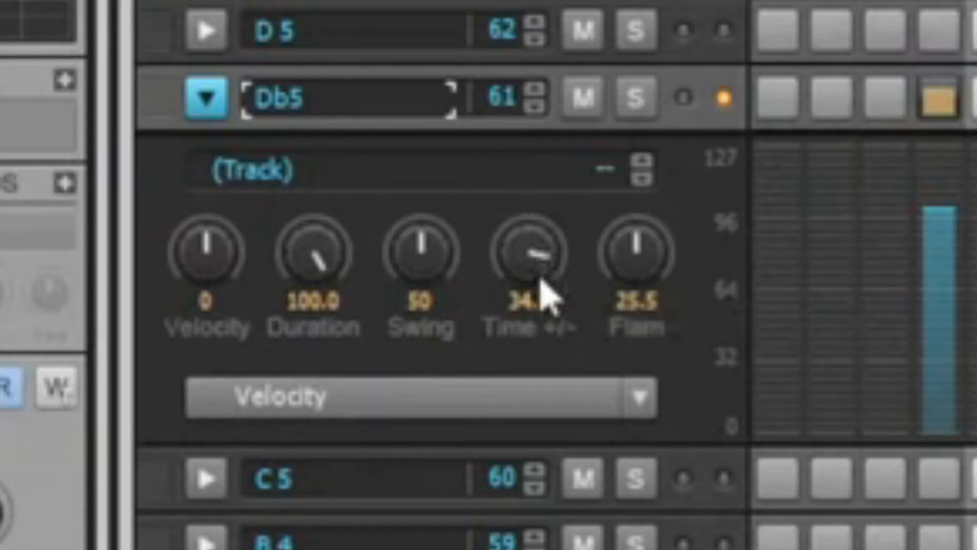
mouse_move(200, 276)
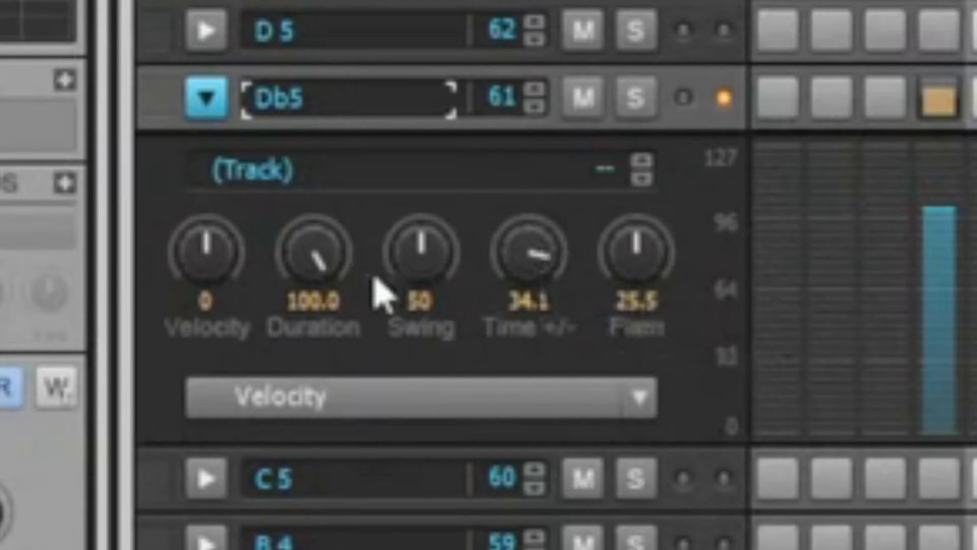
mouse_move(327, 249)
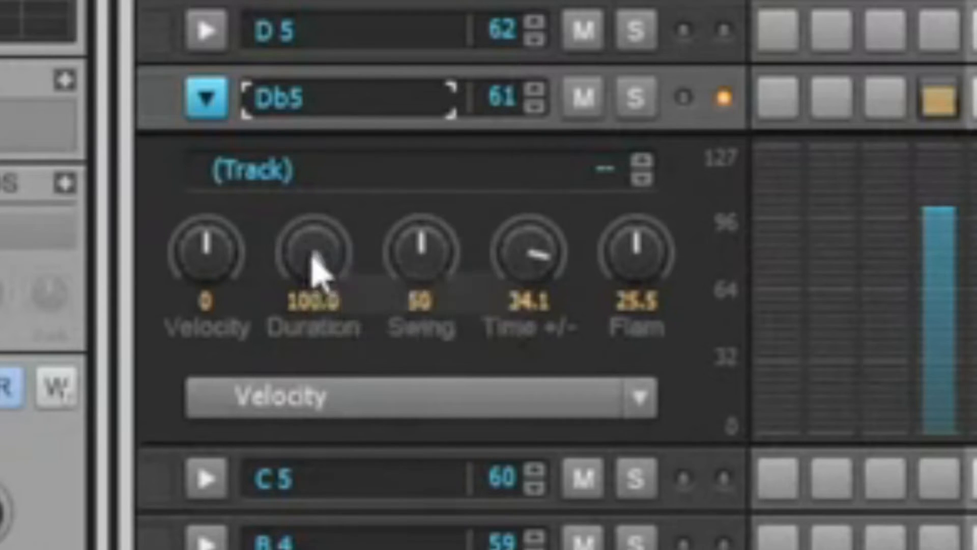
mouse_move(346, 293)
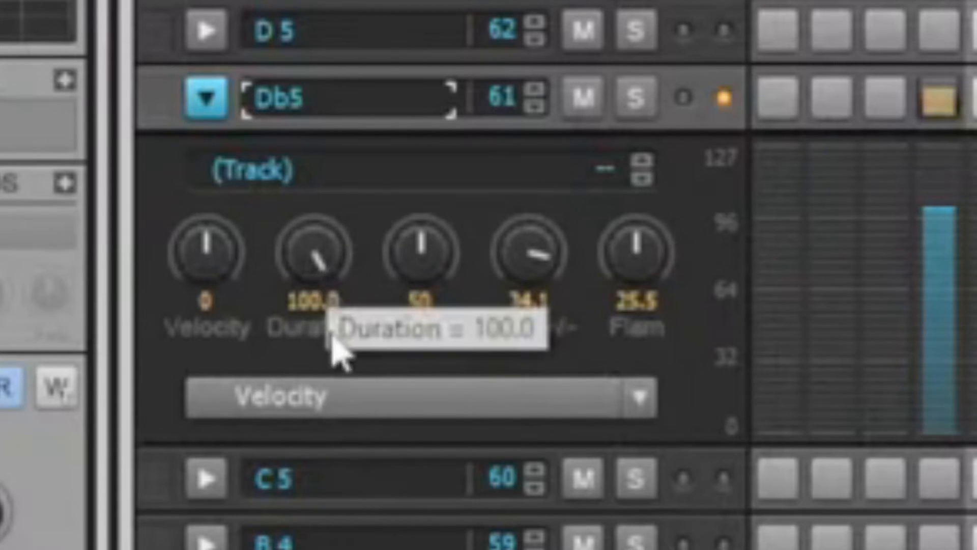
Shorten the Db5 row's duration to 17.7 and audition the Db5 note
drag(312, 253, 312, 297)
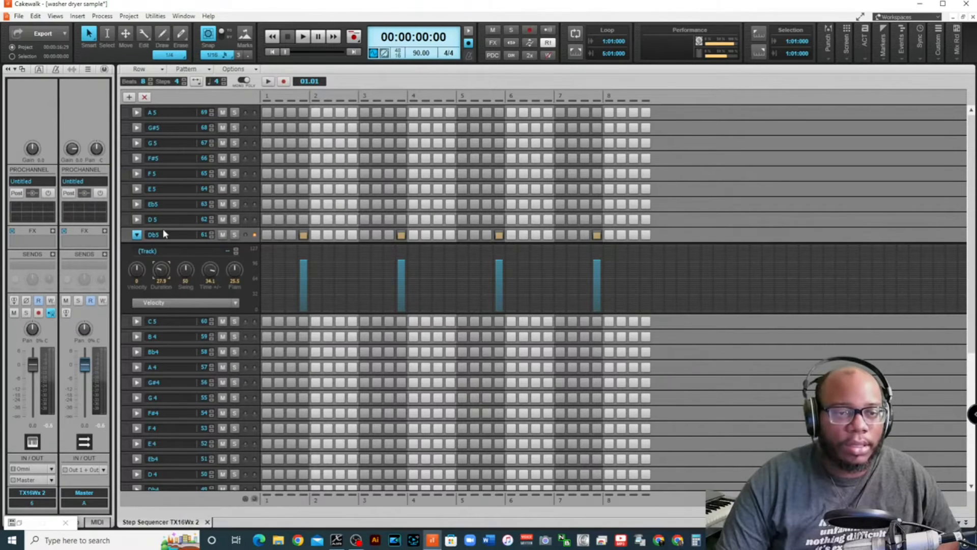
click(164, 234)
drag(157, 271, 158, 275)
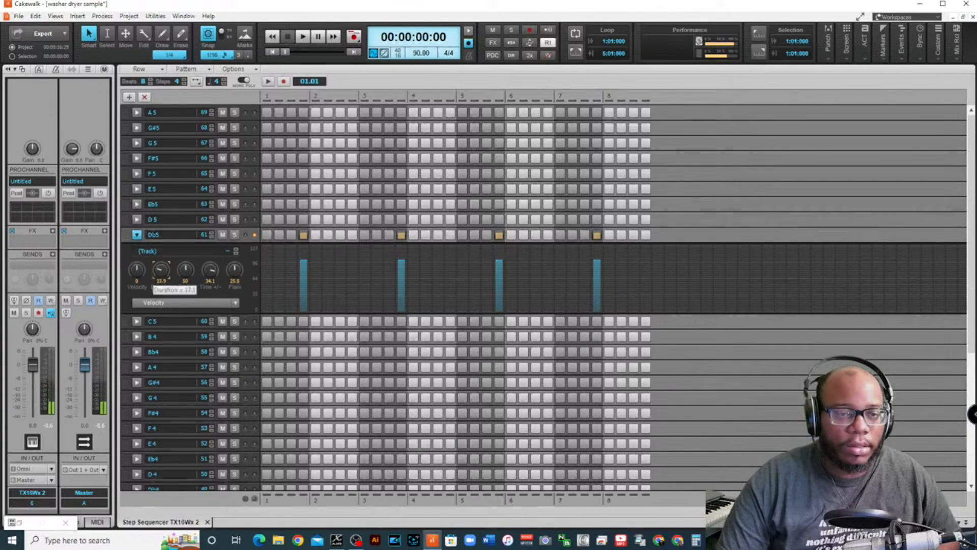
click(165, 234)
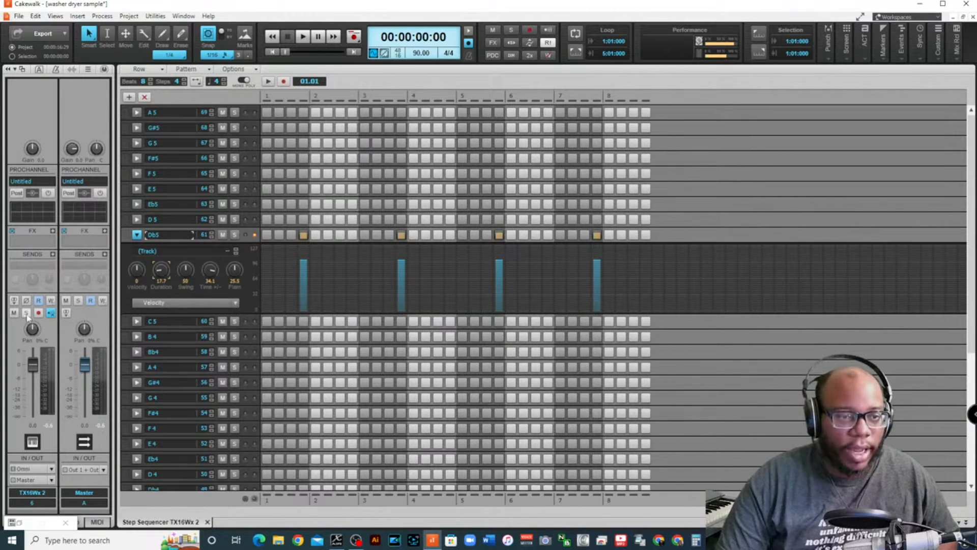
Solo the TX16Wx 2 track and play the pattern with the Db5 row's duration set to 61.0
key(space)
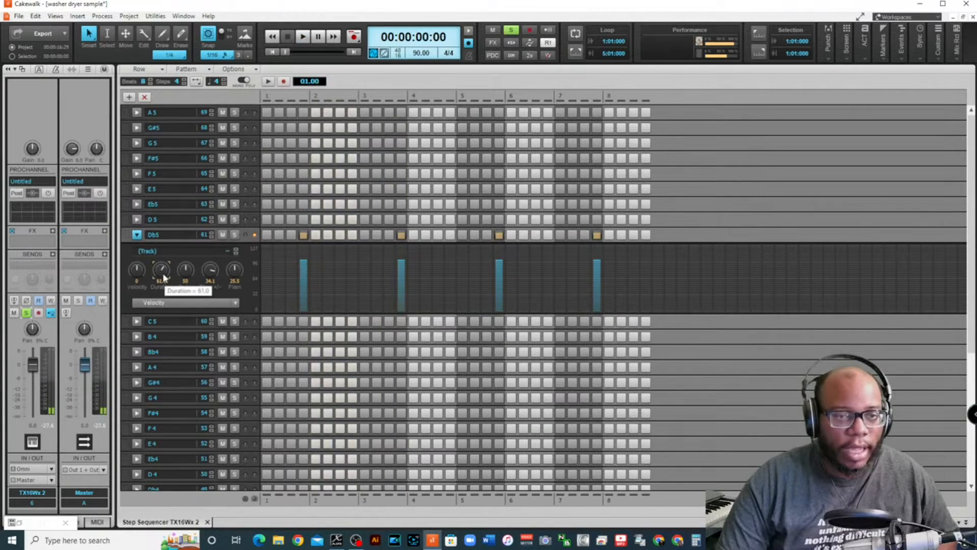
key(space)
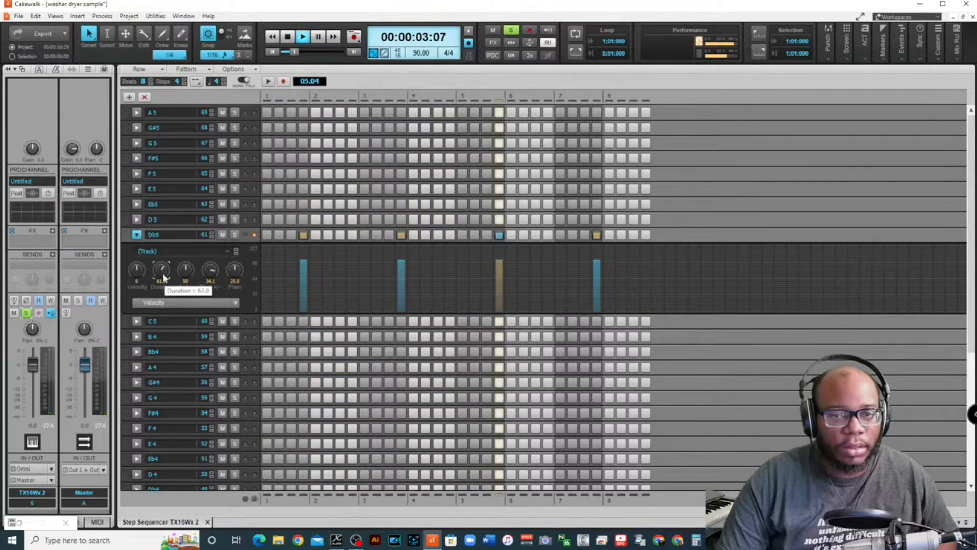
key(space)
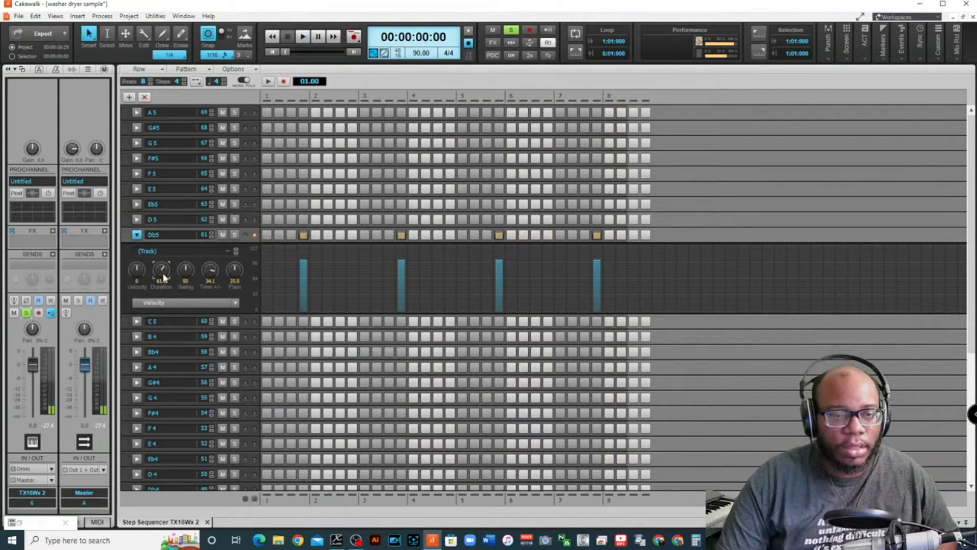
Reset the Db5 row's duration to 100.0 and play the pattern
double_click(162, 275)
key(space)
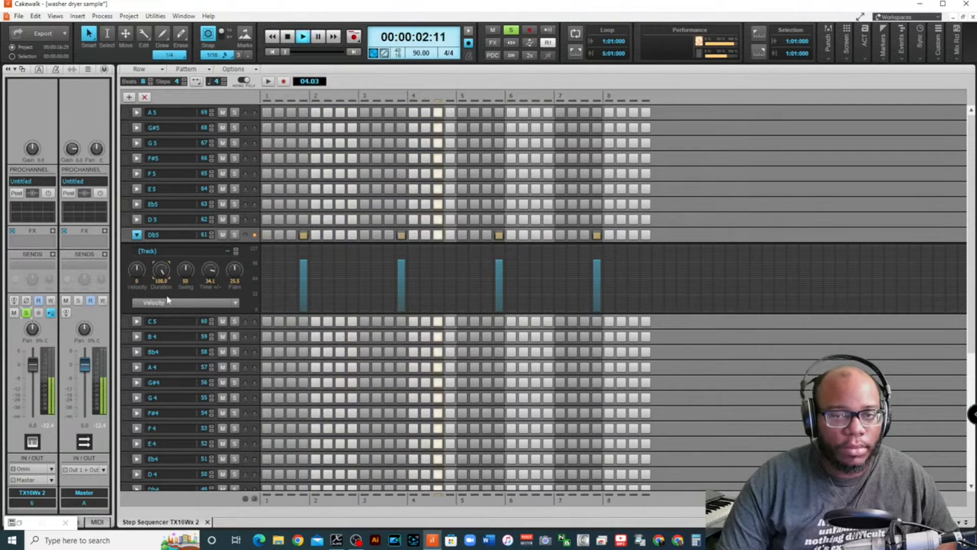
key(space)
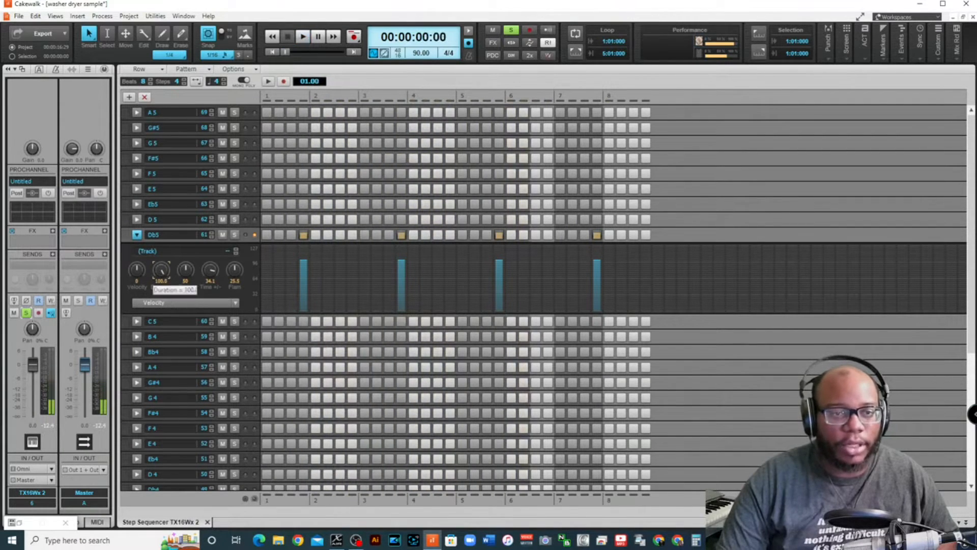
Play the pattern with the Db5 row's duration at 0.0, and return the duration to 100.0
key(space)
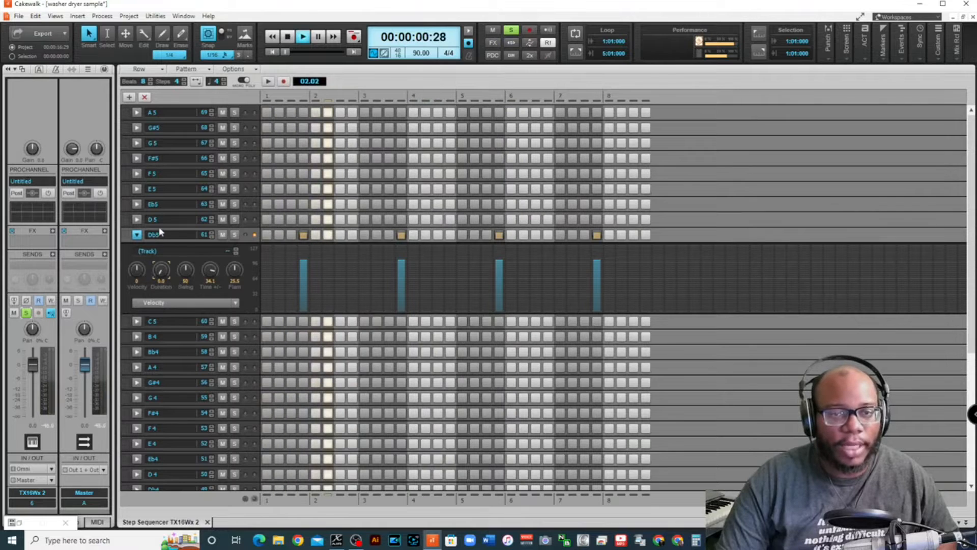
drag(161, 277, 162, 292)
key(space)
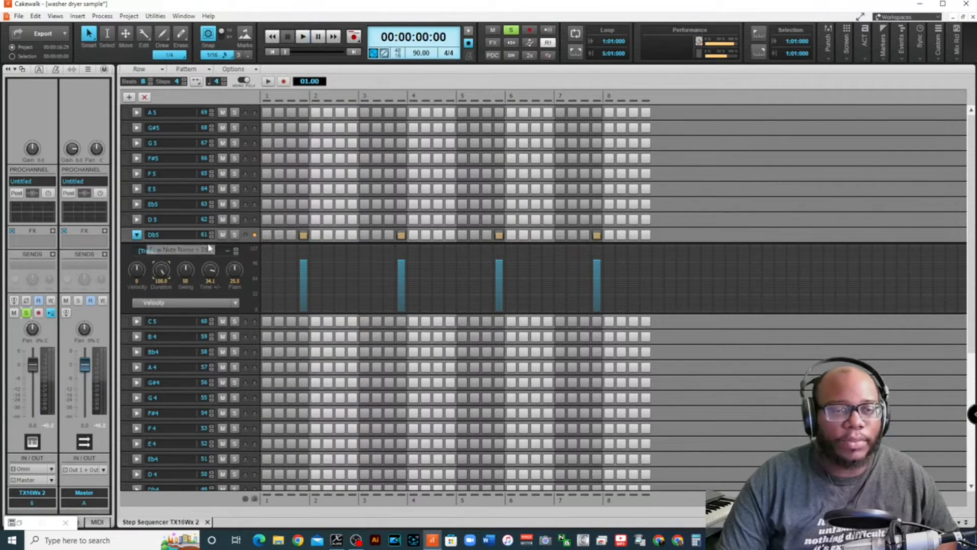
Close the step sequencer and freeze the TX16Wx 2 track to audio
click(136, 235)
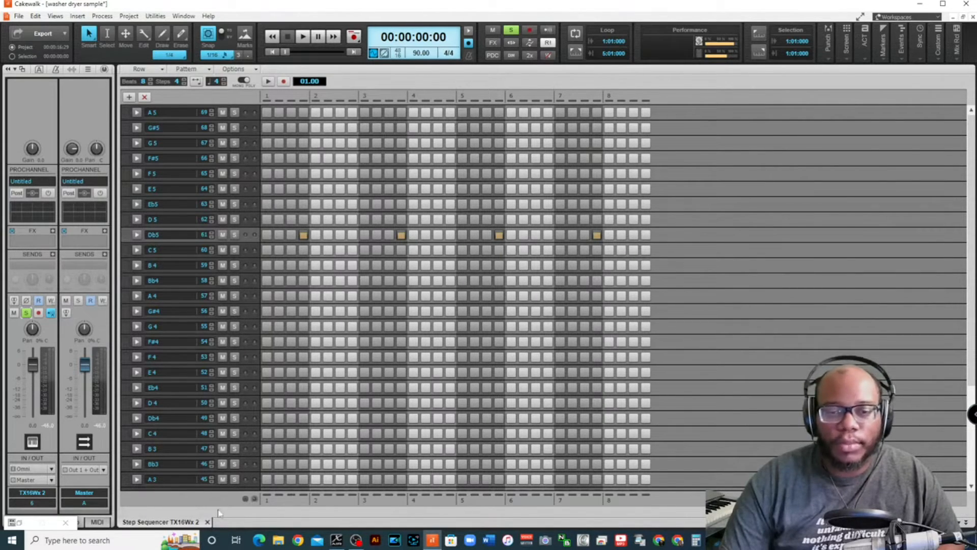
click(208, 521)
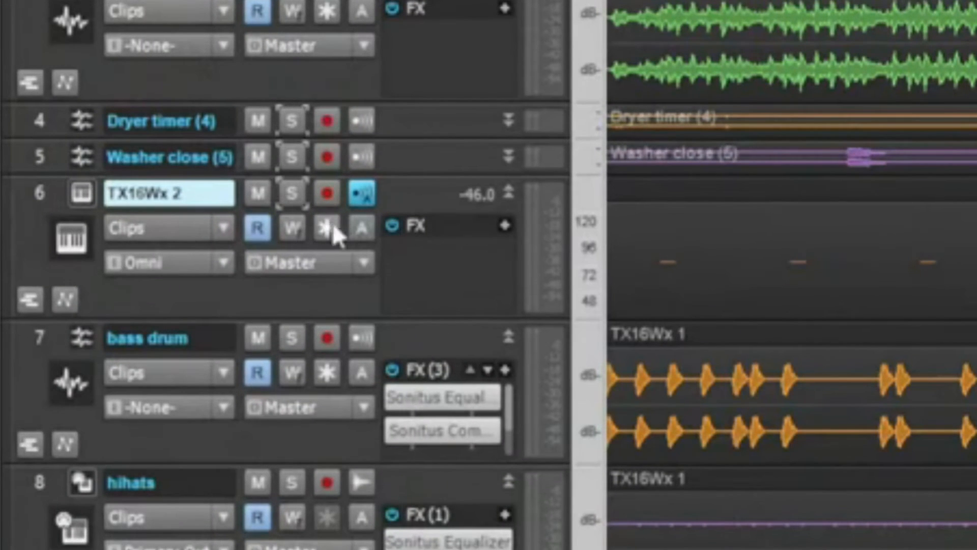
click(288, 173)
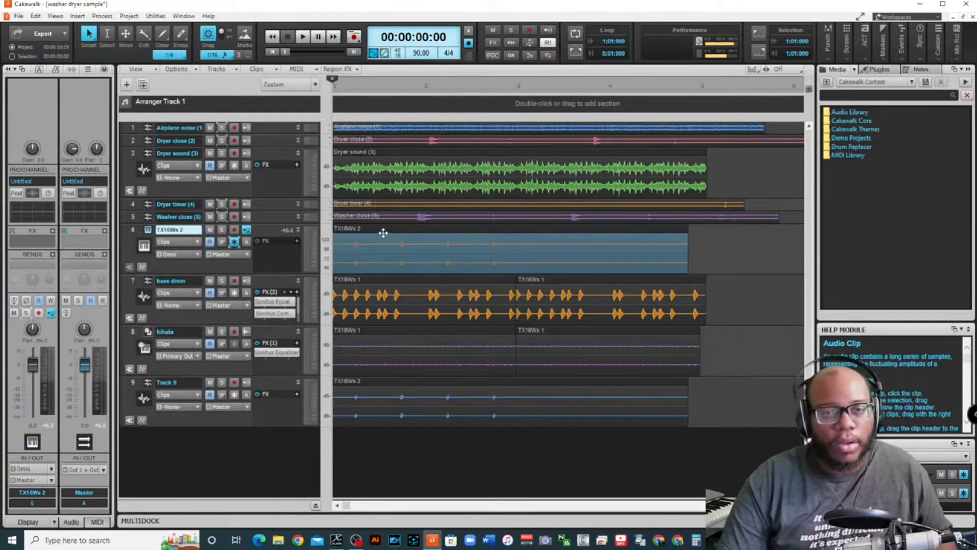
Try copying the frozen TX16Wx 2 clip to a new track below Track 9, and undo the copy
drag(383, 231, 382, 436)
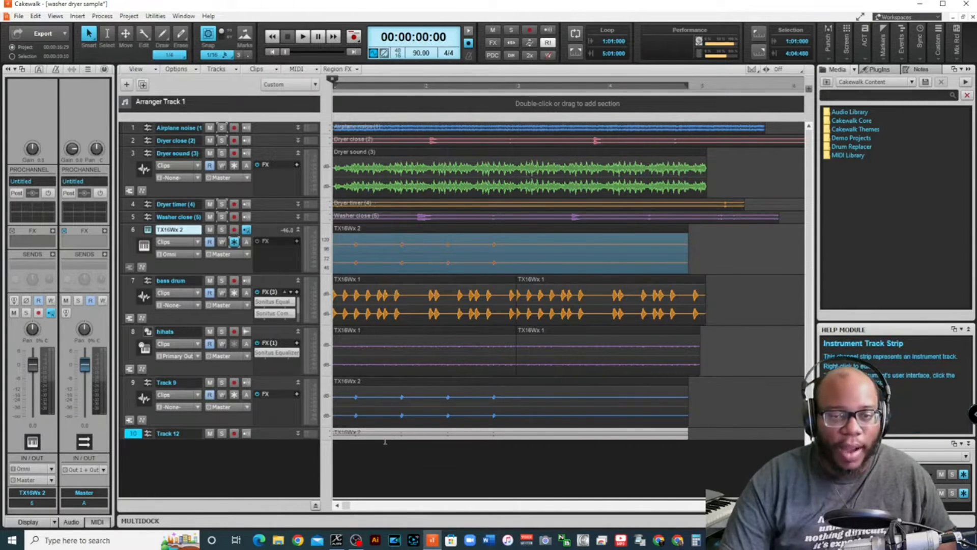
key(ctrl+z)
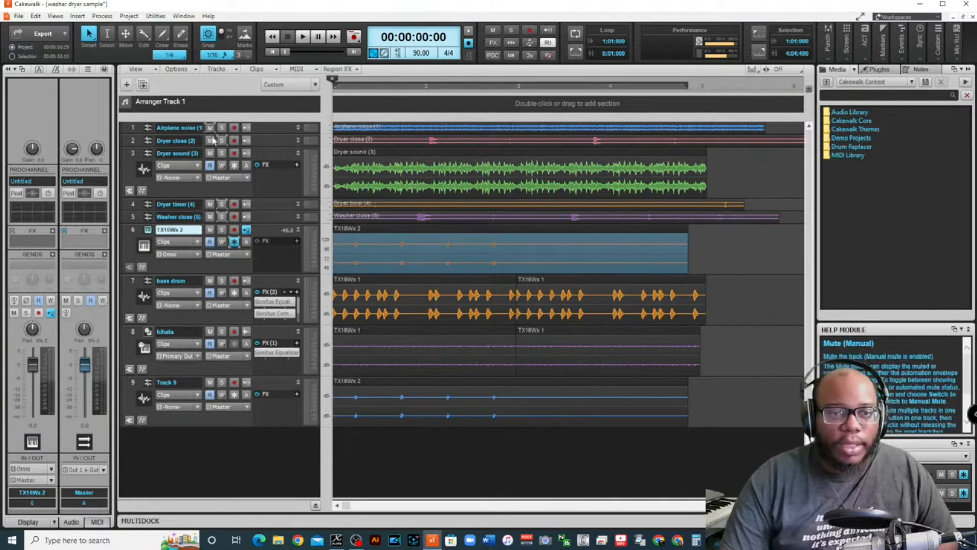
Mute tracks 1 to 6, from Airplane noise to TX16Wx 2
drag(210, 127, 209, 229)
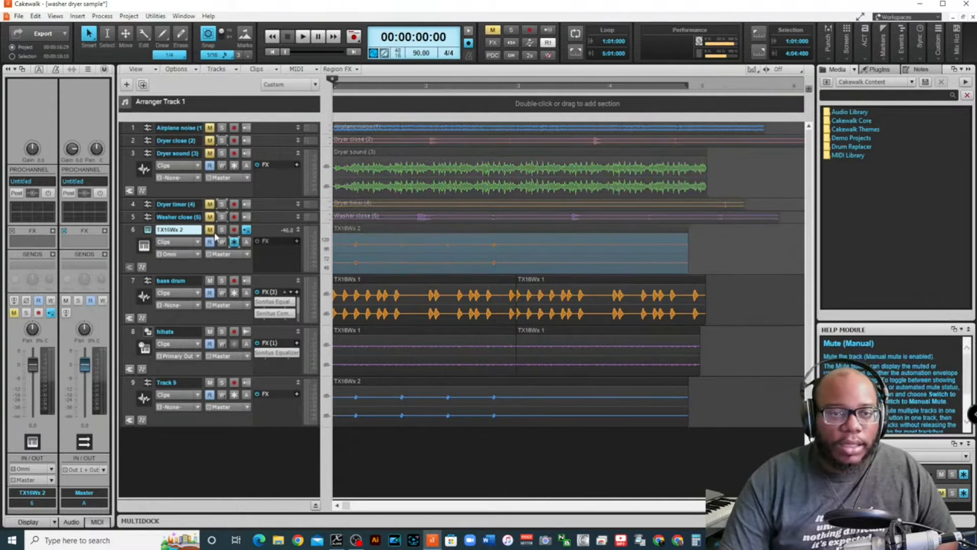
Solo the bass drum track and play it
click(221, 281)
key(space)
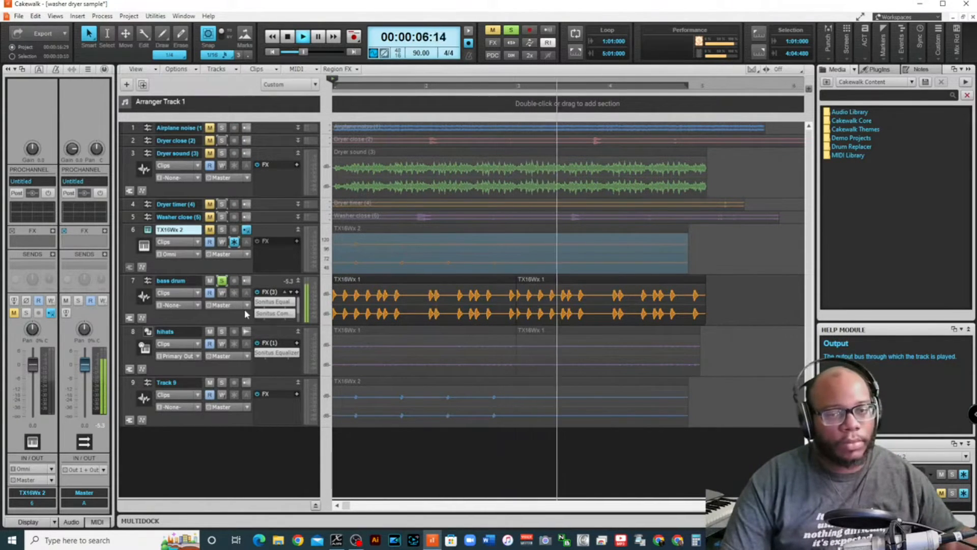
key(space)
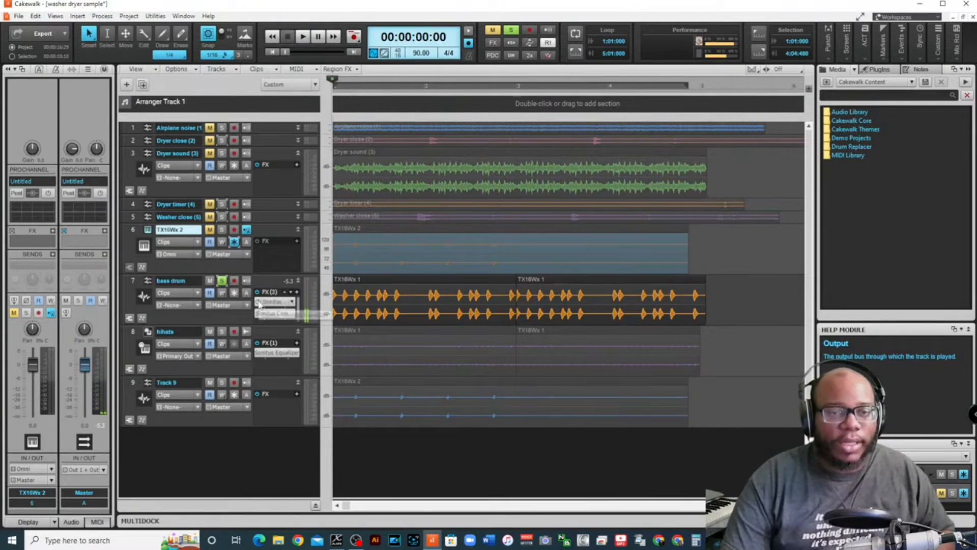
Place the bass drum's compressor ahead of its equalizer, and play the track with ProChannel and the effects bypassed
drag(261, 316, 258, 319)
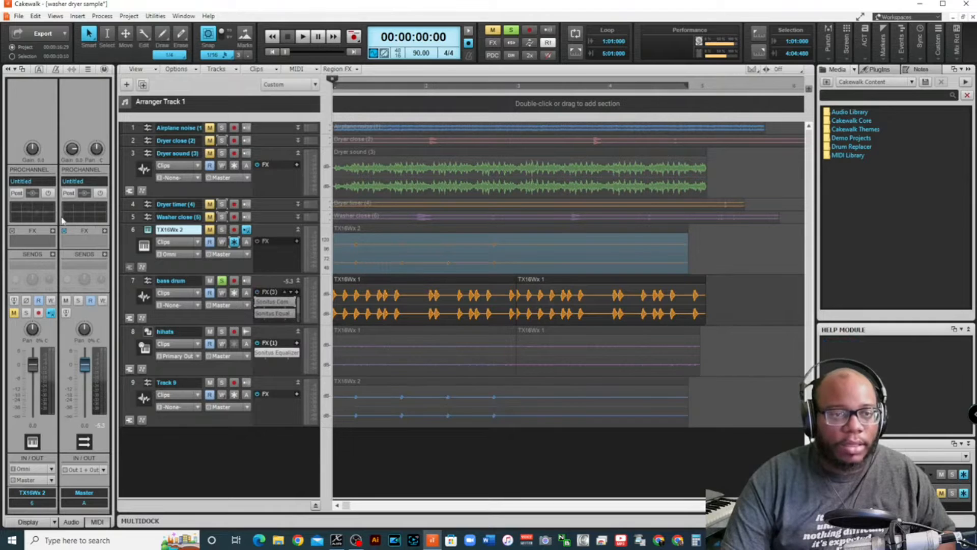
click(133, 281)
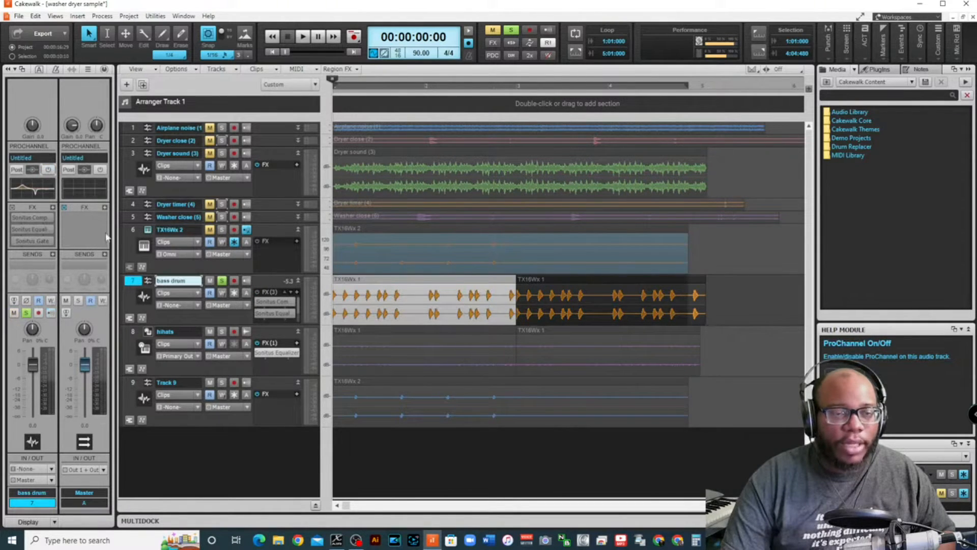
key(space)
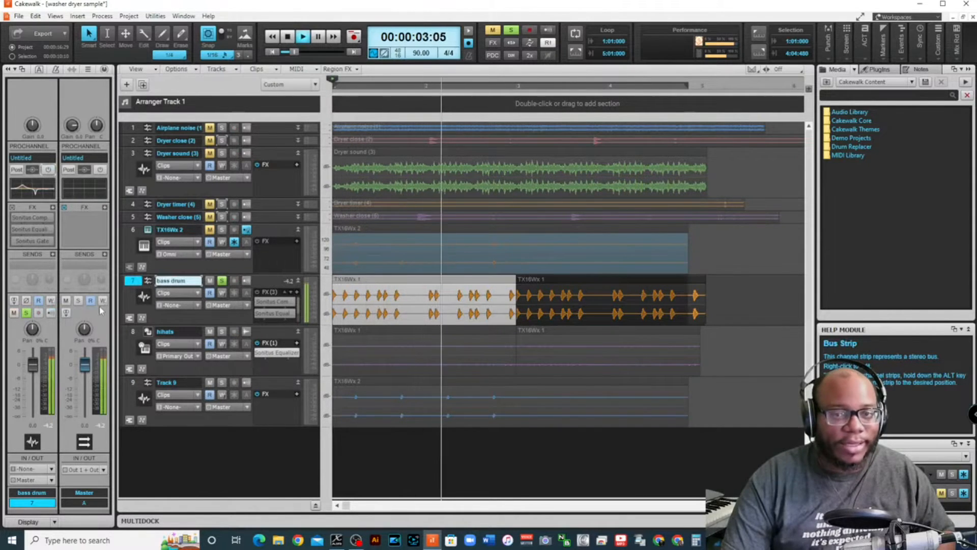
key(space)
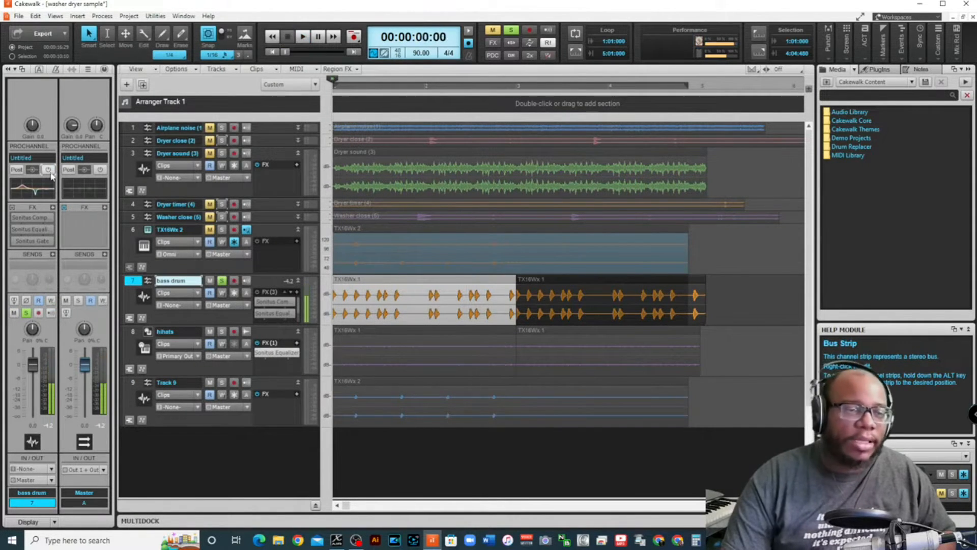
Re-enable the bass drum's ProChannel and bypassed Sonitus effects, and play the soloed track with its processing on
click(258, 302)
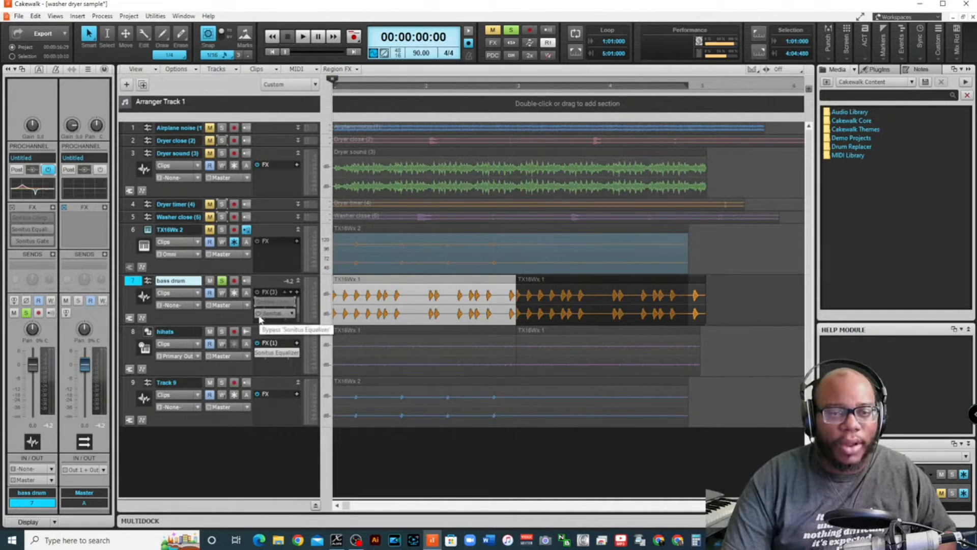
click(258, 304)
key(space)
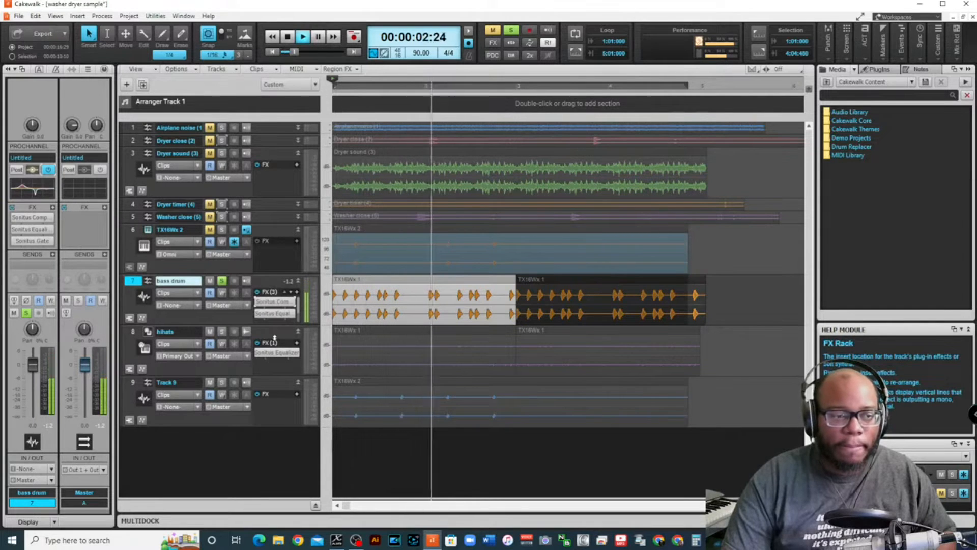
key(space)
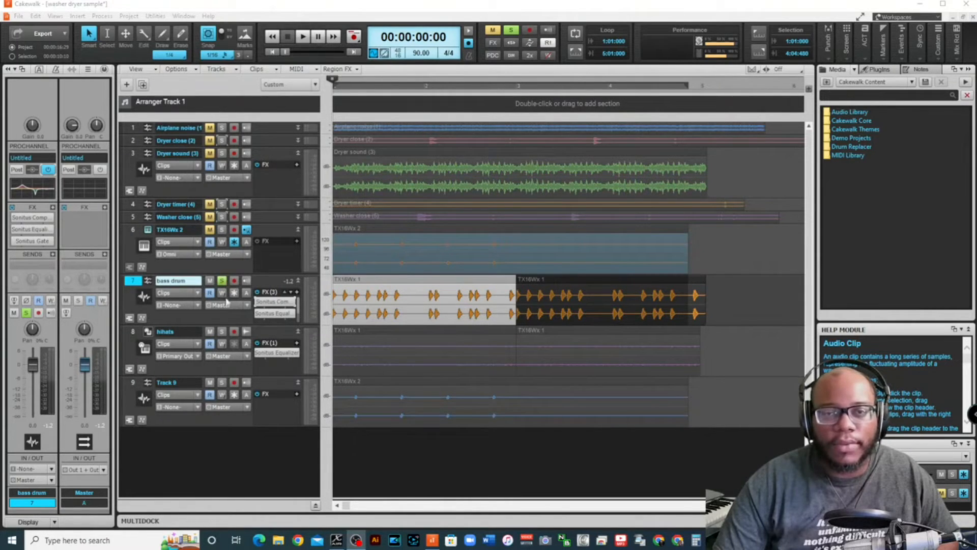
Switch the solo from the bass drum to the hihats track and play it
click(221, 281)
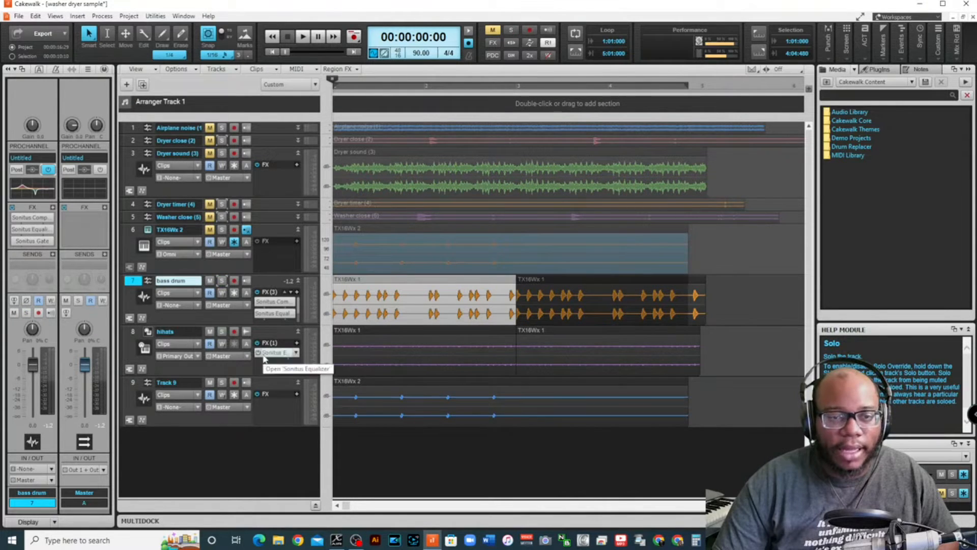
click(223, 332)
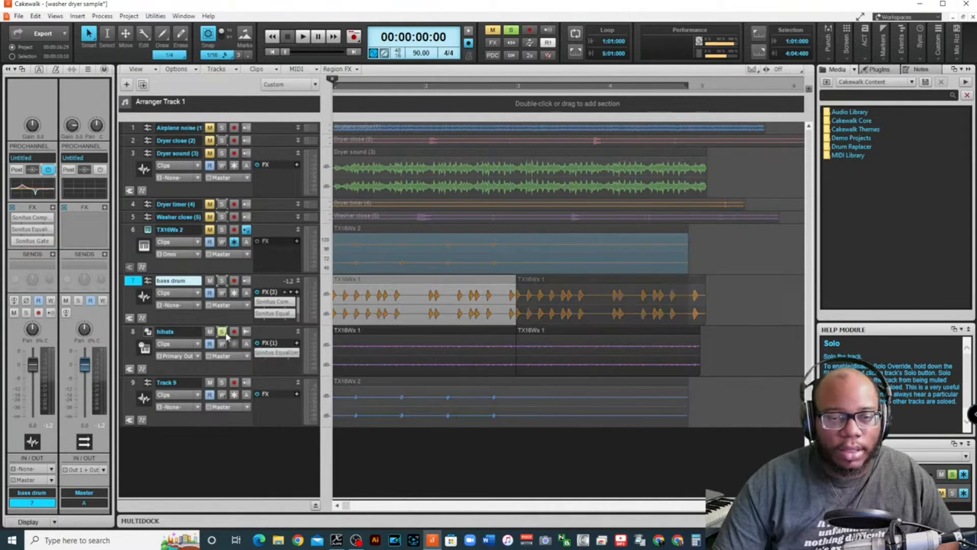
key(space)
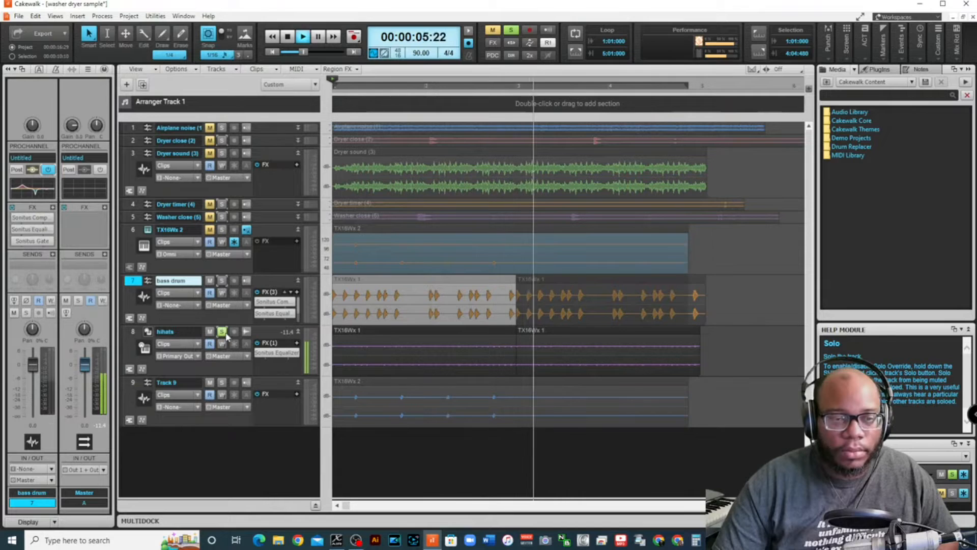
key(space)
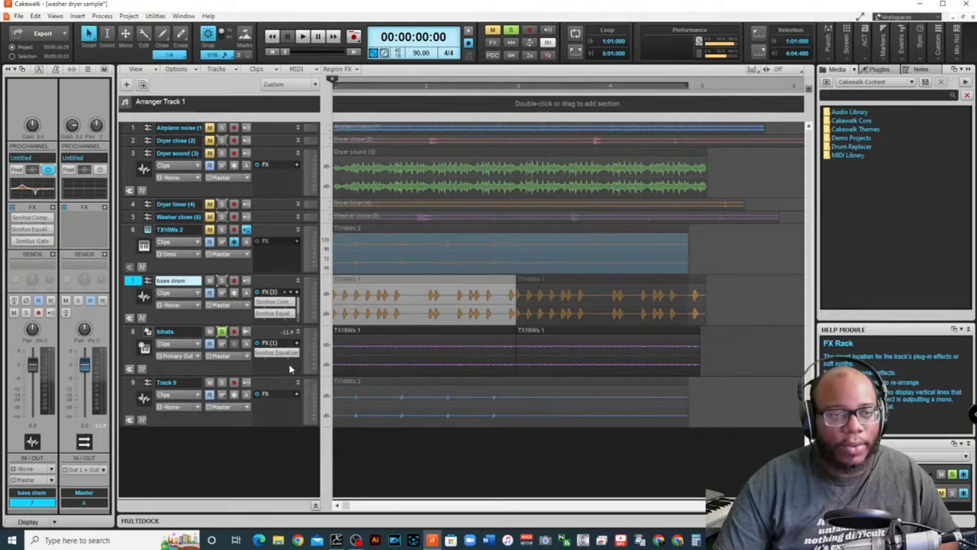
Play the soloed hihats with ProChannel and the Sonitus Equalizer bypassed
click(134, 335)
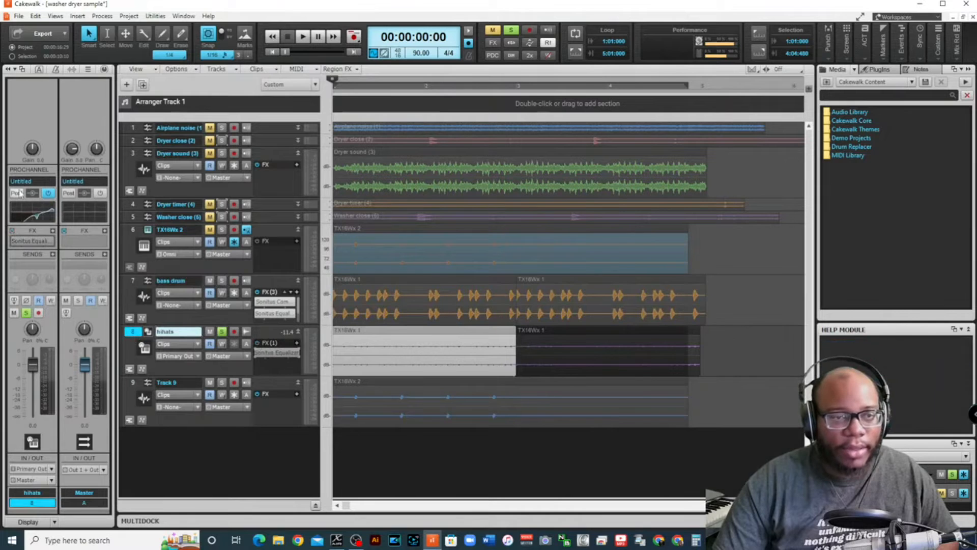
key(space)
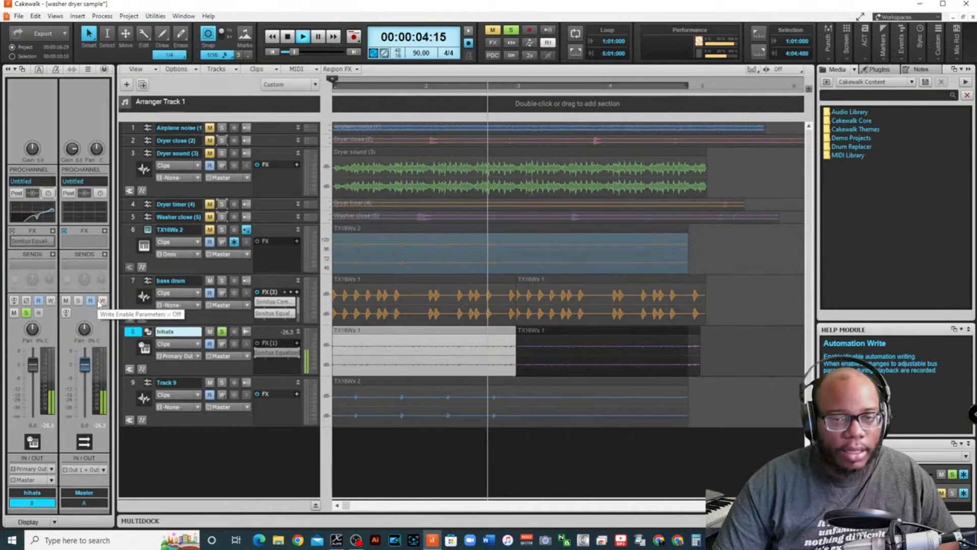
key(space)
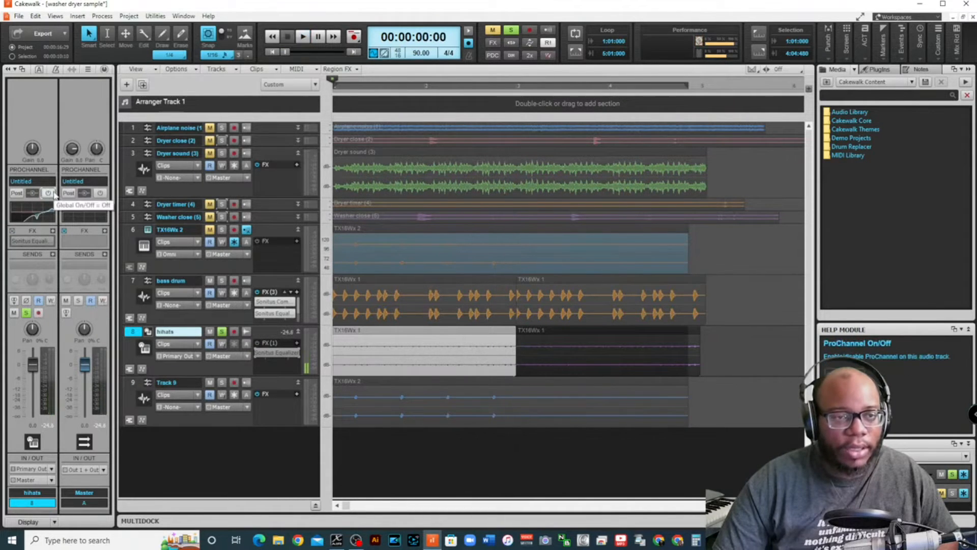
Turn ProChannel and the Sonitus Equalizer back on for the hihats, and check the equalizer's band settings
click(53, 194)
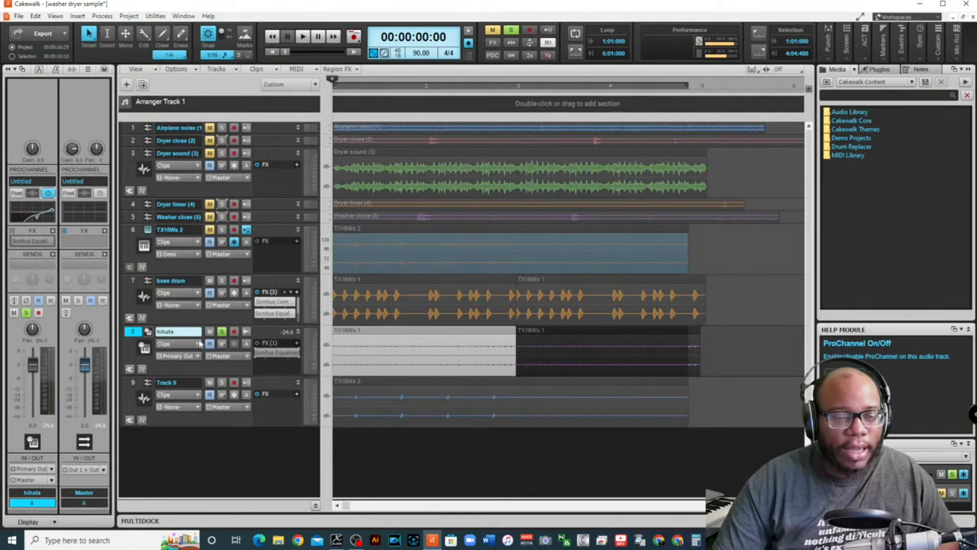
click(257, 355)
click(258, 354)
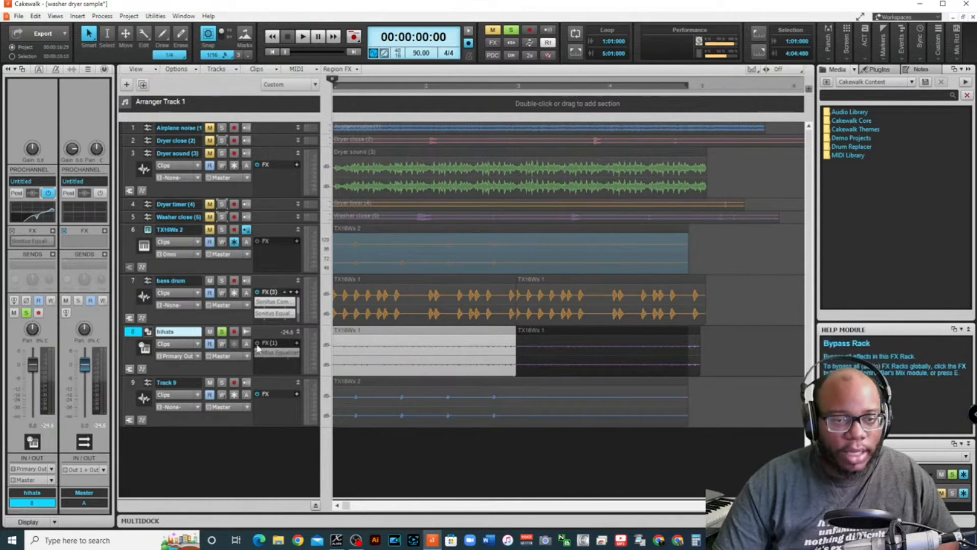
double_click(268, 353)
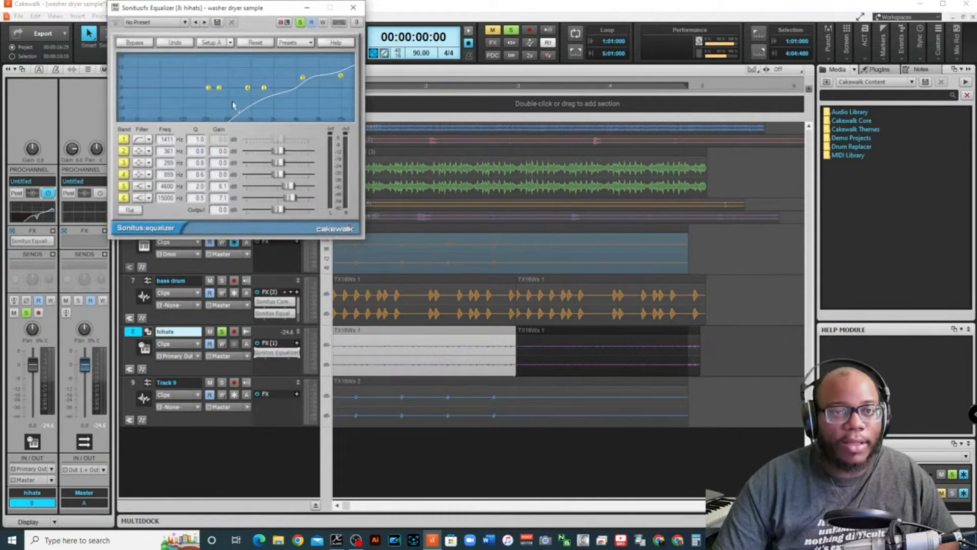
click(352, 8)
Play the soloed hihats with the equalizer and ProChannel active, and unsolo the track
mouse_move(42, 219)
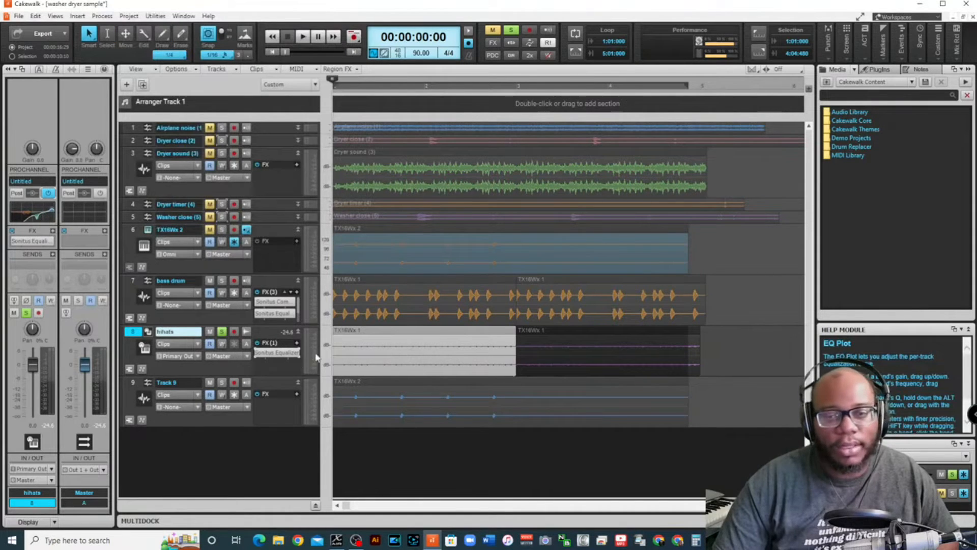
key(space)
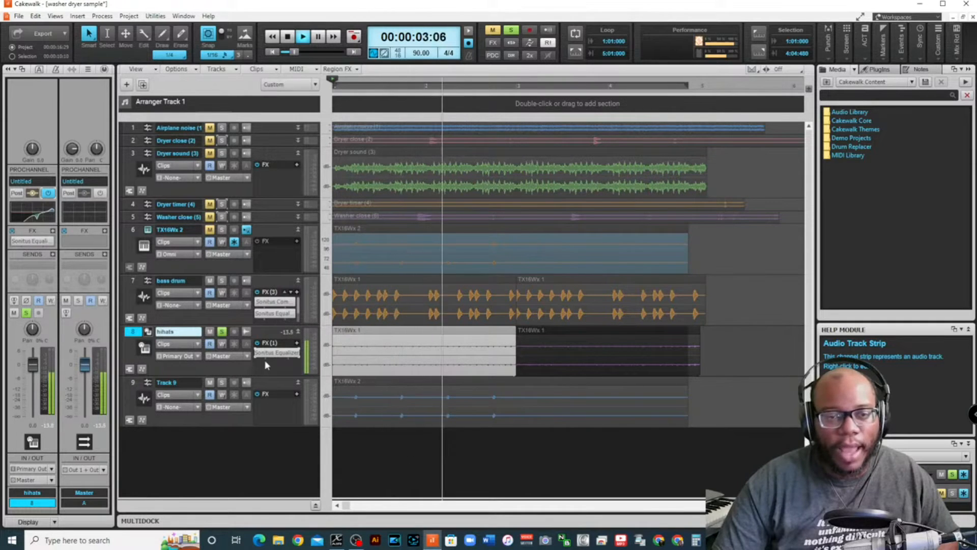
mouse_move(268, 366)
key(space)
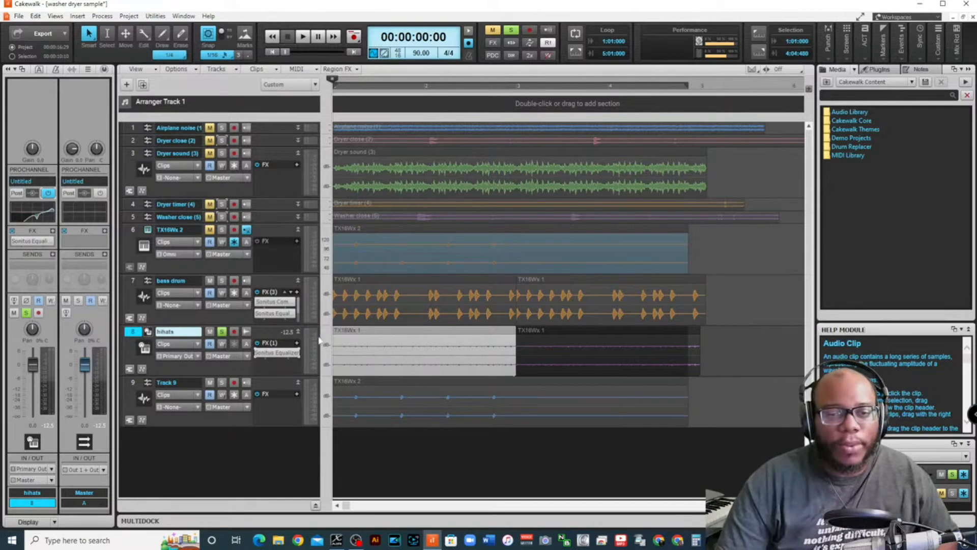
click(222, 332)
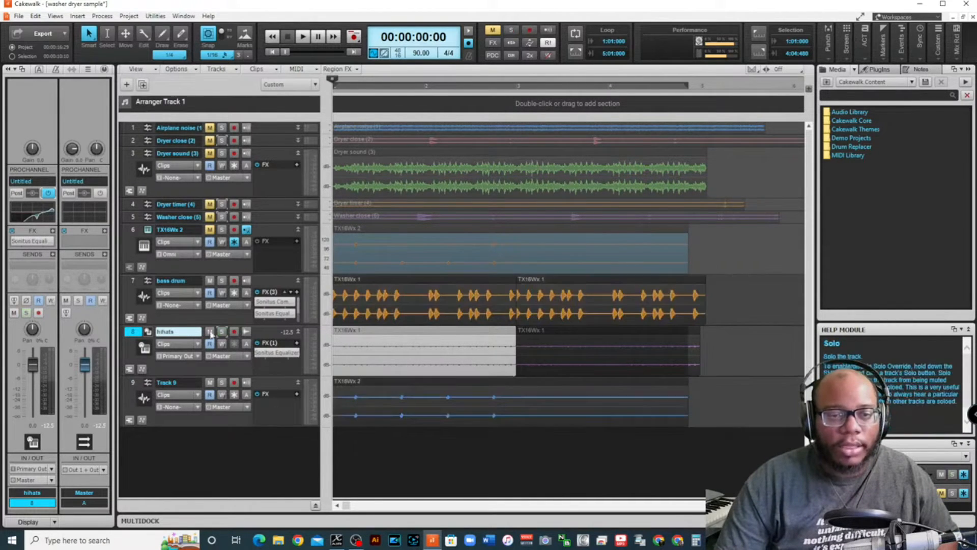
Solo Track 9 and play it
click(222, 382)
key(space)
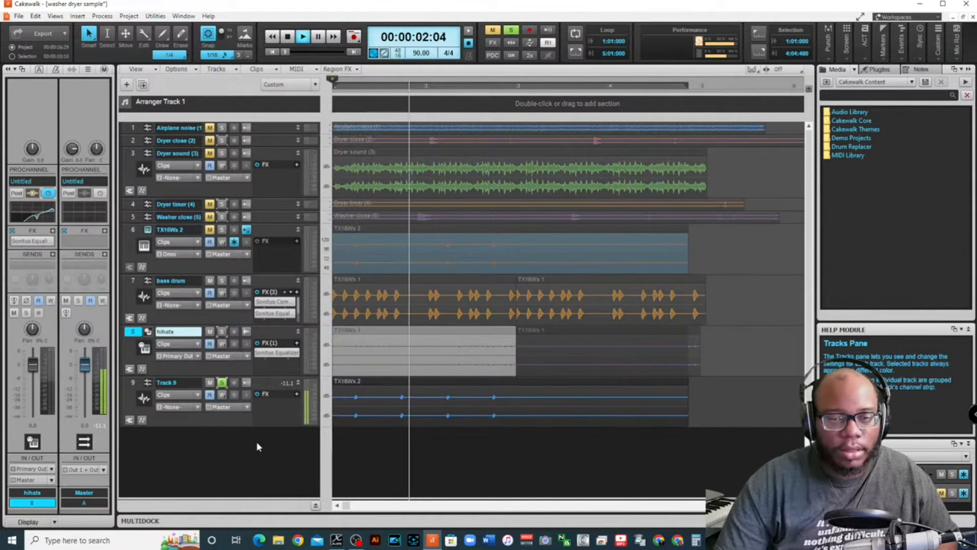
key(space)
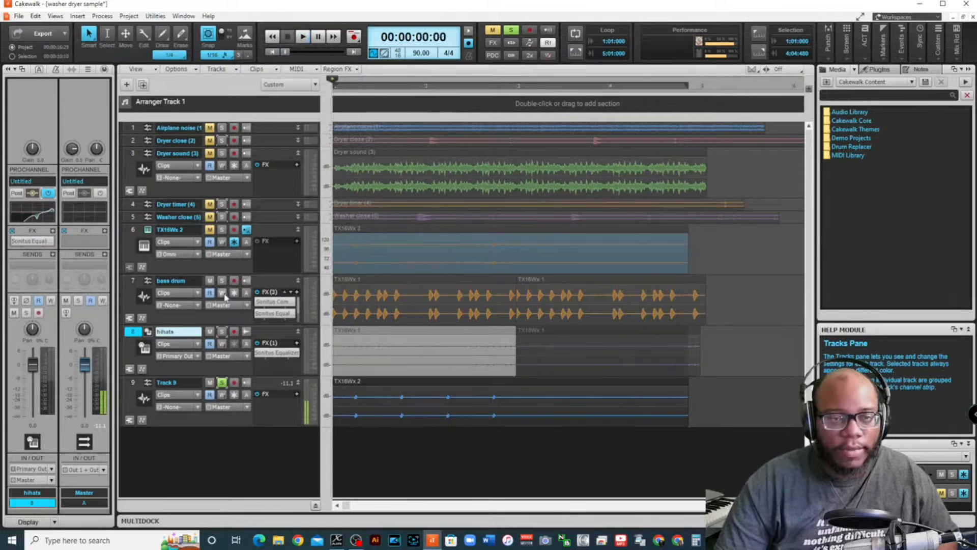
Add the bass drum and hihats to the solo, play the three tracks together, and clear all solos
drag(224, 282, 229, 392)
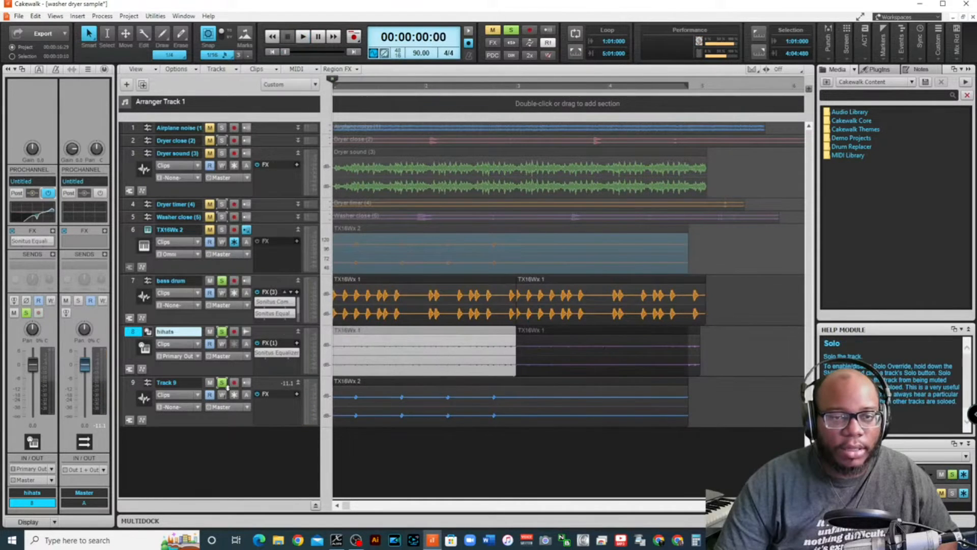
key(space)
click(512, 31)
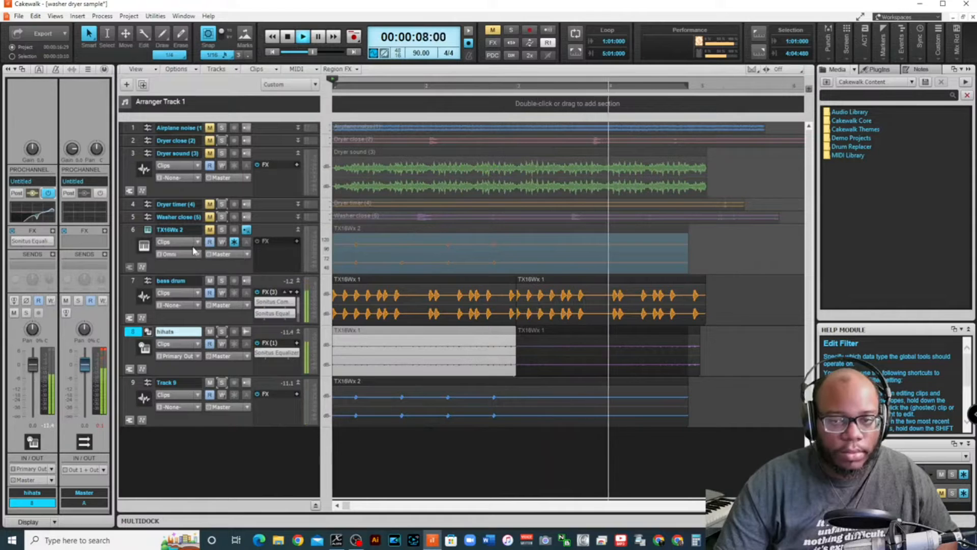
key(space)
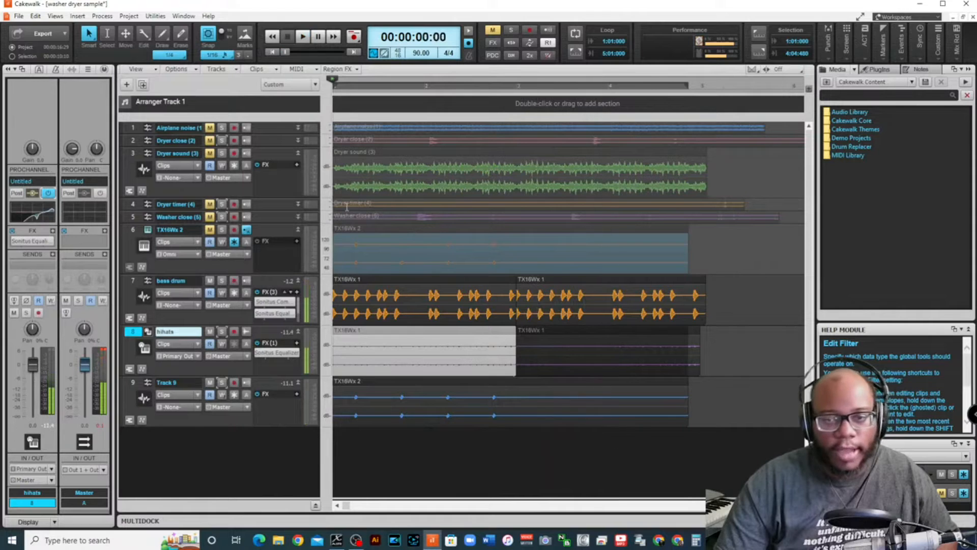
Trim the Track 9 clip to end at measure 3, and copy it to start at 3:01:000
click(408, 385)
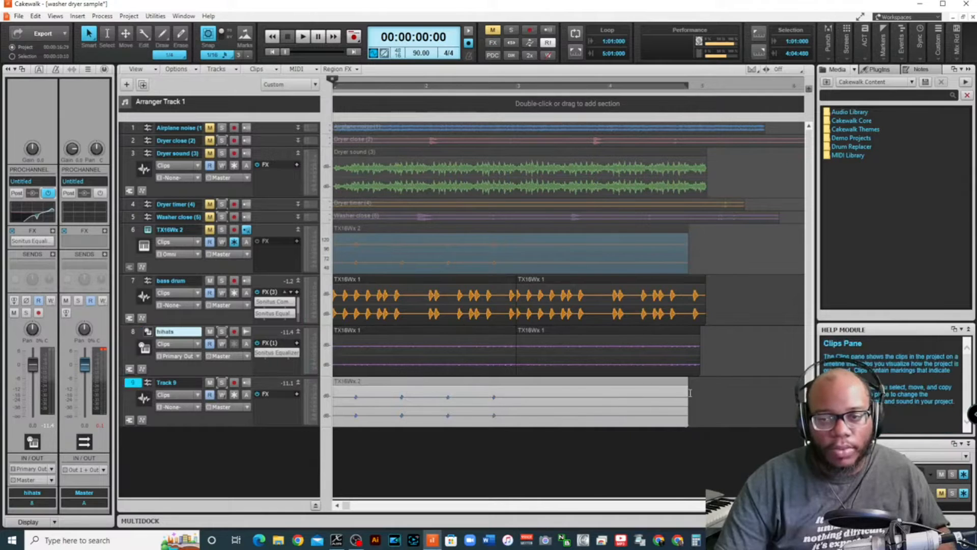
drag(687, 393, 515, 427)
drag(451, 383, 633, 383)
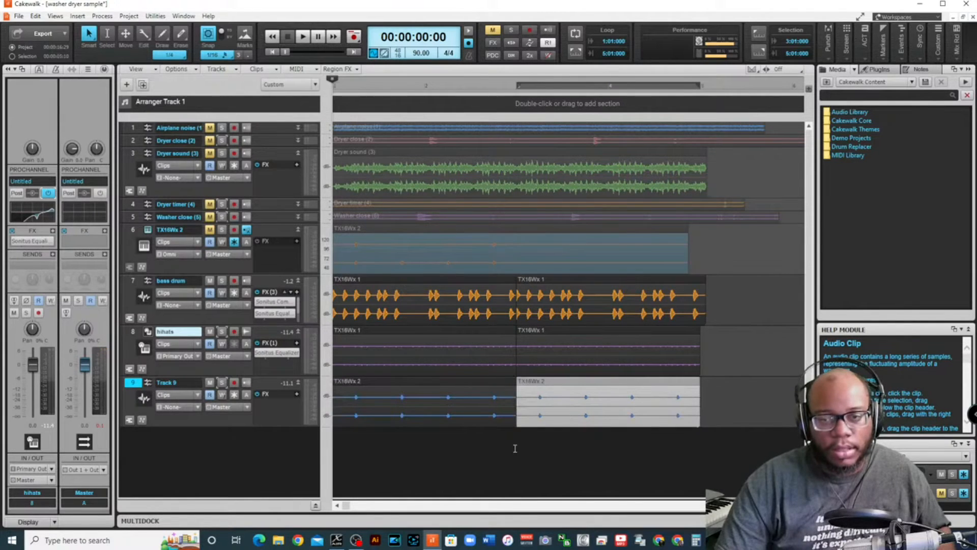
Play the beat from the start with the bass drum, hihats and both Track 9 clips
key(space)
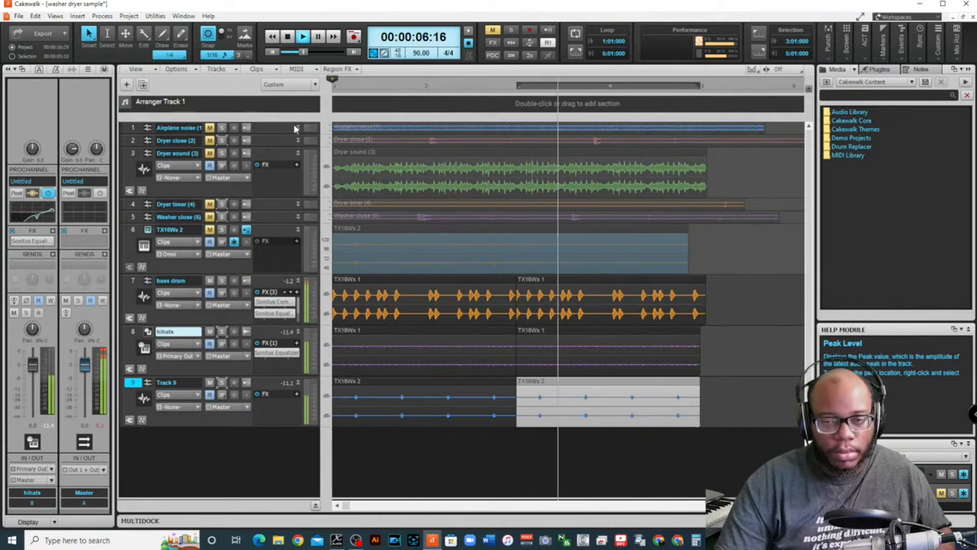
key(space)
key(space)
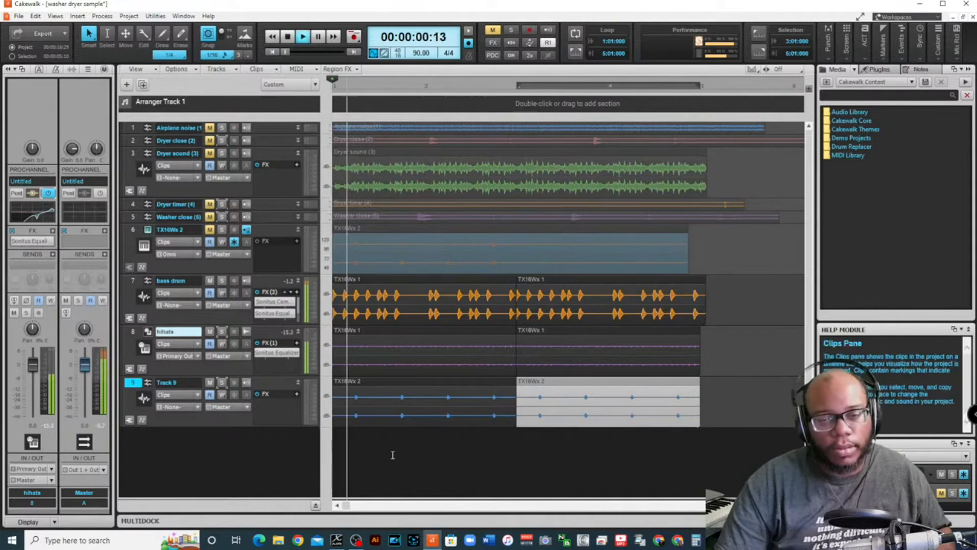
key(space)
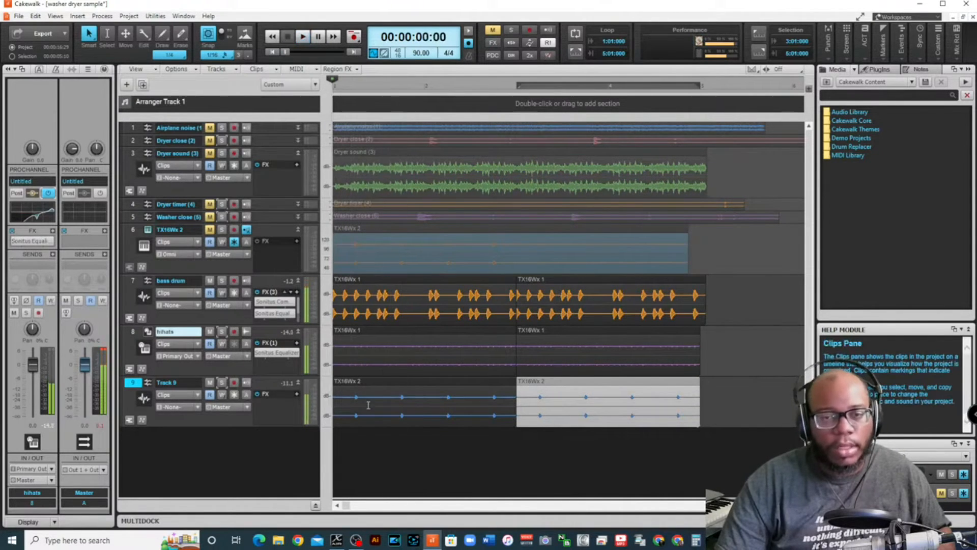
Crop the first hit from the start of both Track 9 clips, starting the first clip at 1:02:480
click(360, 387)
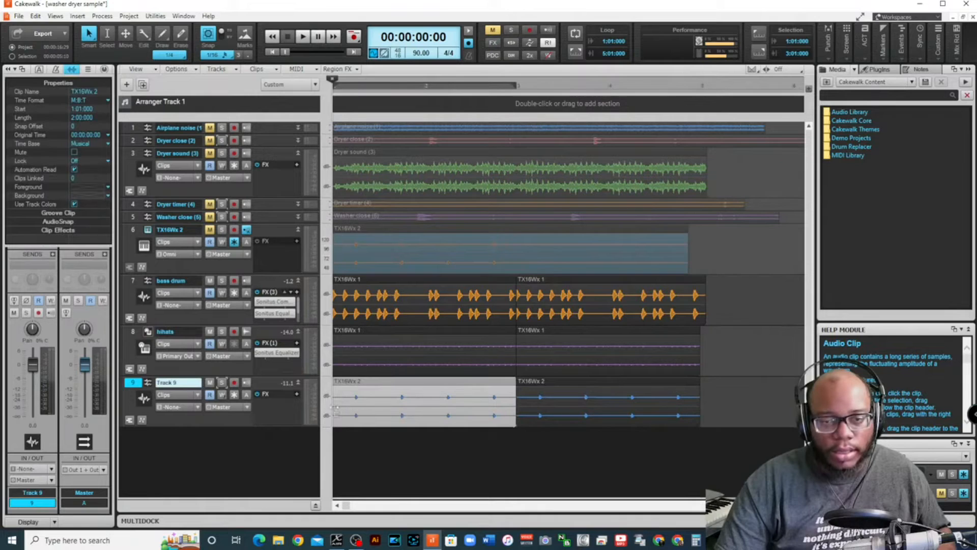
drag(334, 412, 366, 412)
drag(517, 411, 551, 410)
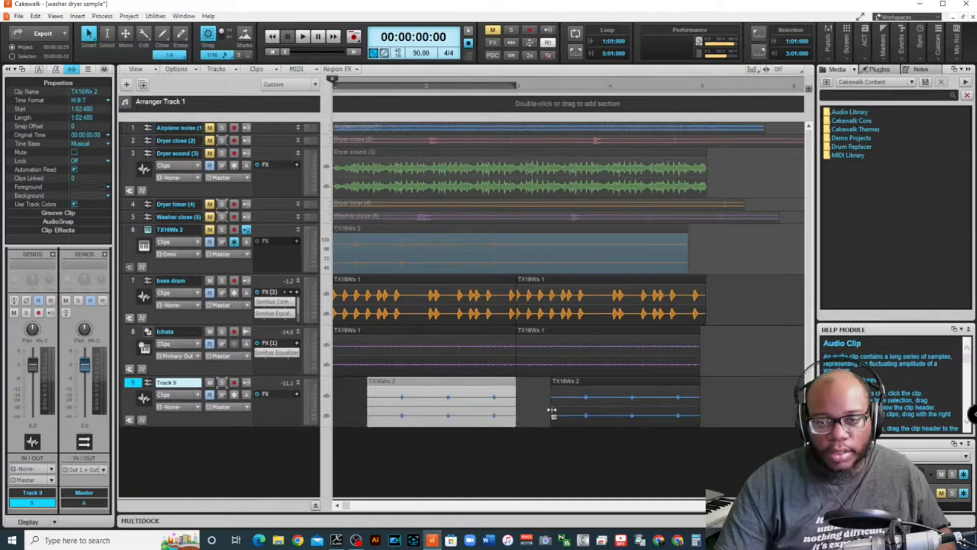
Clear the clip selection and play the beat with the cropped Track 9 clips from the start
click(472, 433)
click(346, 428)
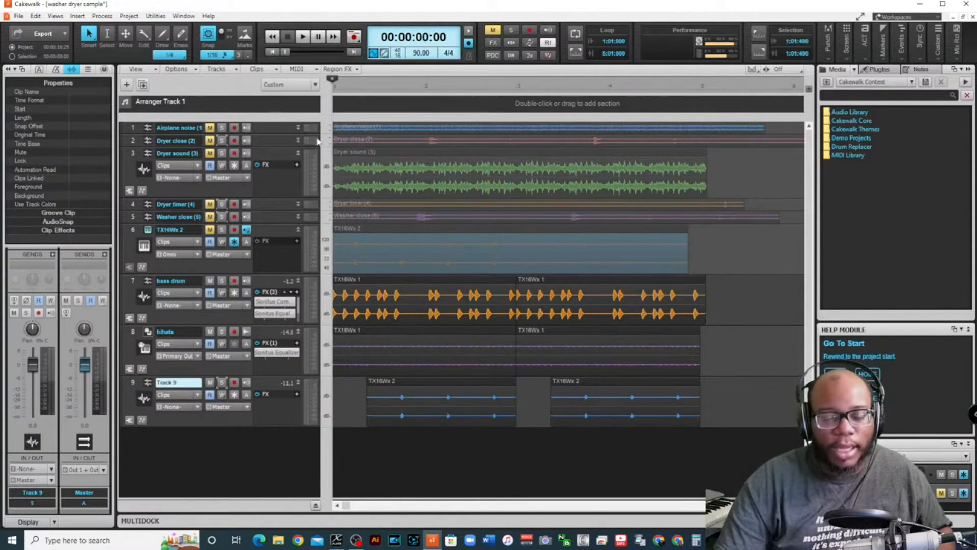
key(space)
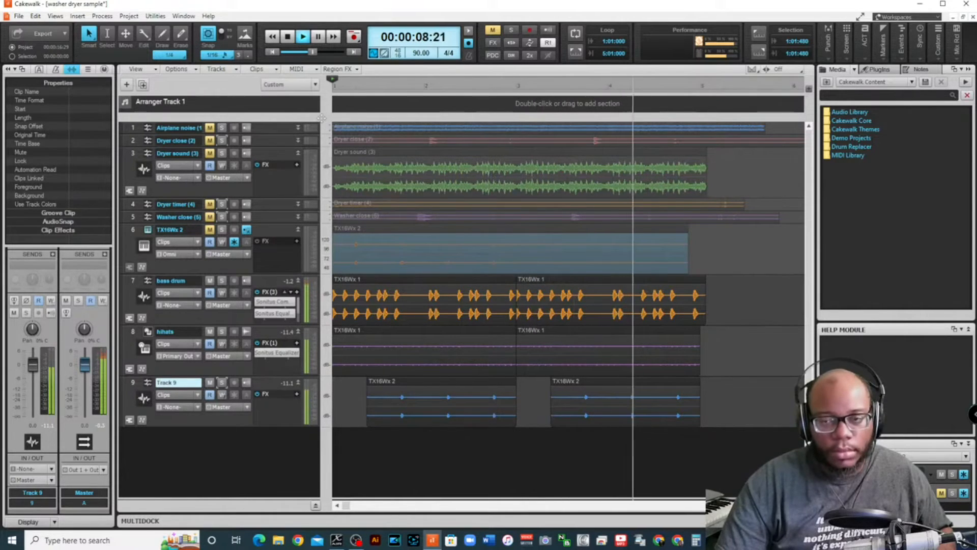
key(space)
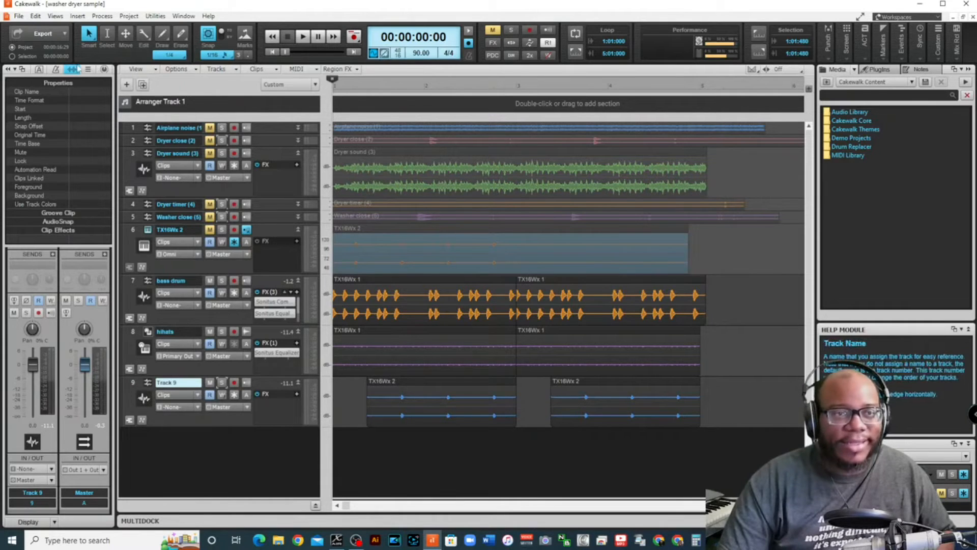
Show the ProChannel for Track 9, and insert the Para-Q equalizer into the track's FX rack
click(104, 69)
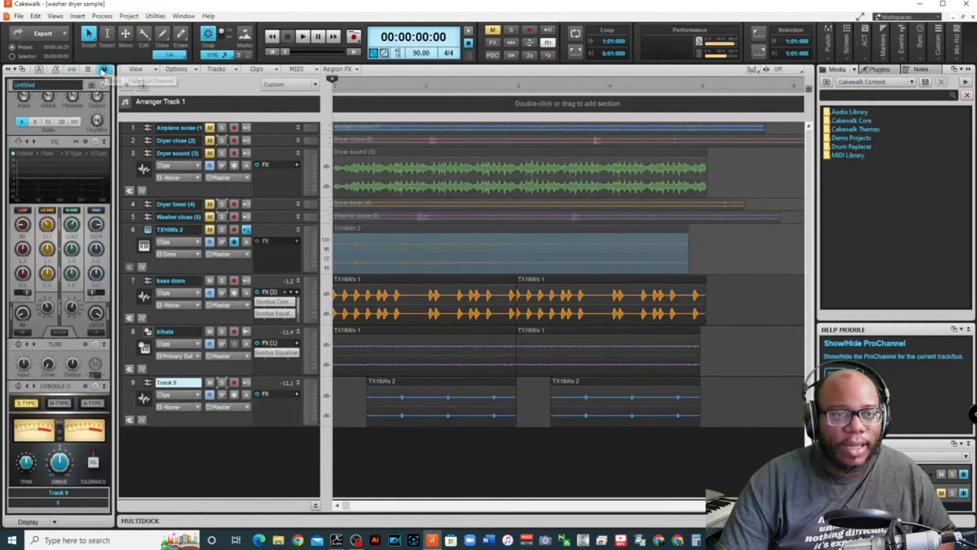
right_click(272, 410)
mouse_move(363, 308)
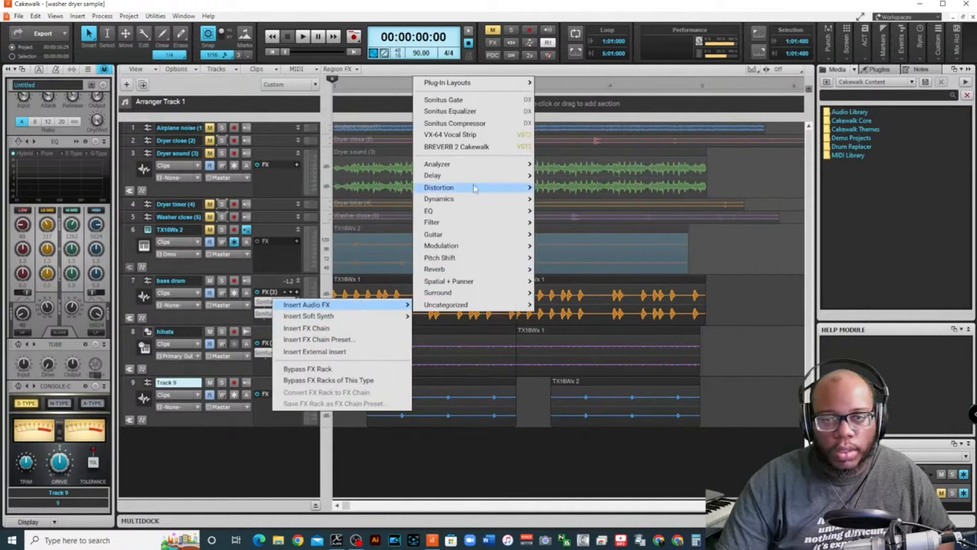
mouse_move(475, 202)
mouse_move(473, 227)
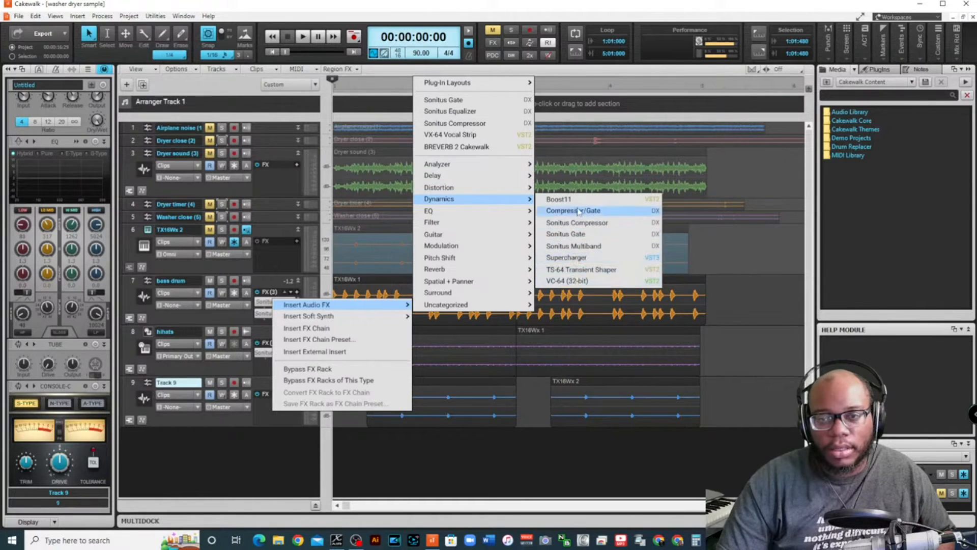
mouse_move(450, 177)
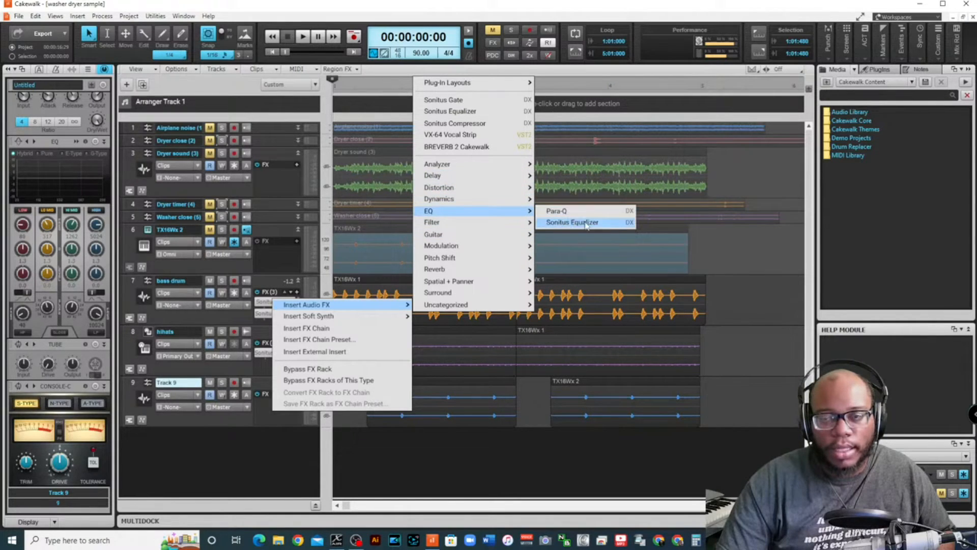
click(560, 211)
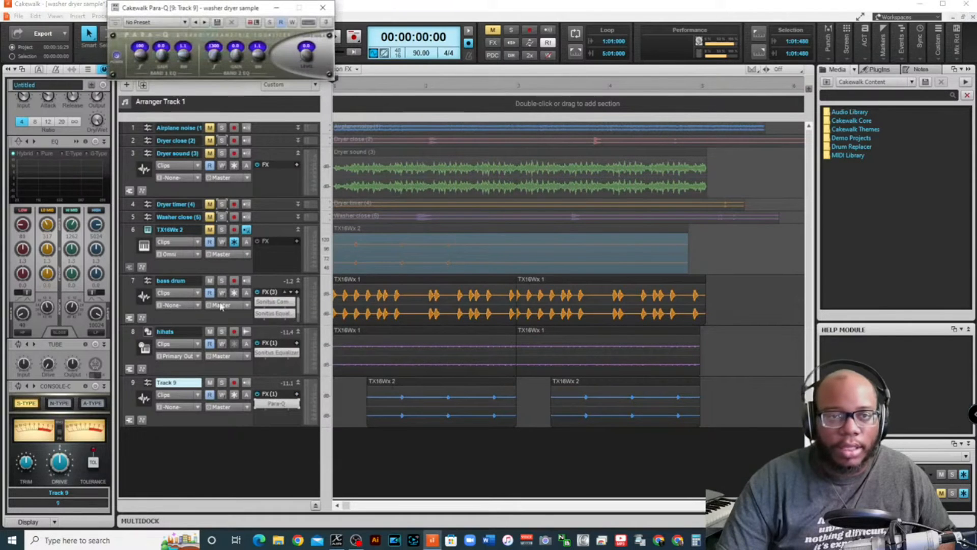
drag(219, 11, 312, 143)
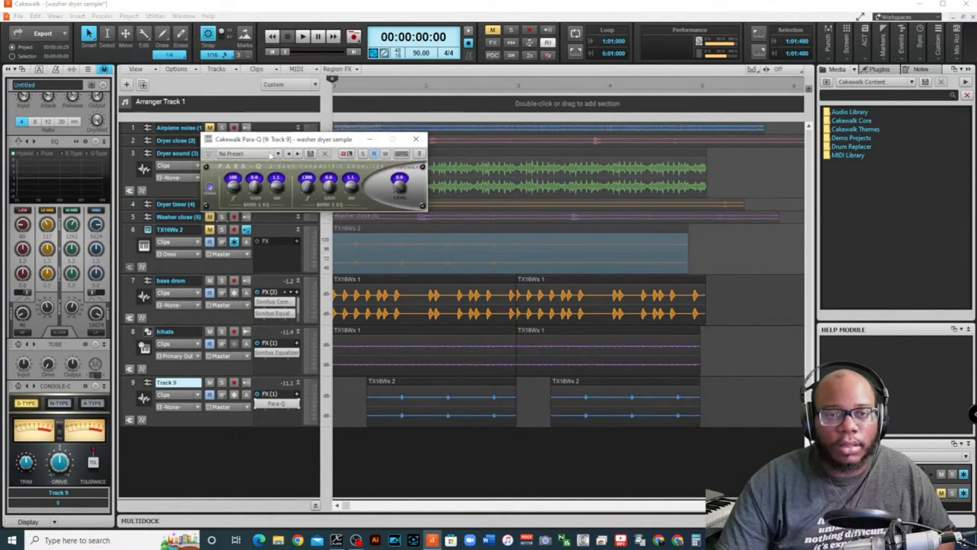
Apply the High Boost preset to Para-Q, and lower the band 1 gain while playing Track 9 soloed
click(277, 155)
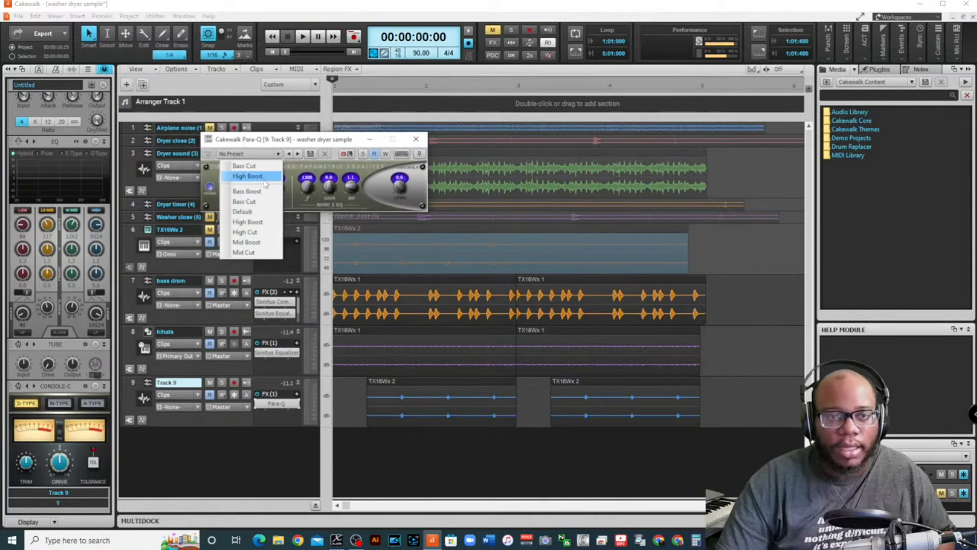
click(261, 178)
key(space)
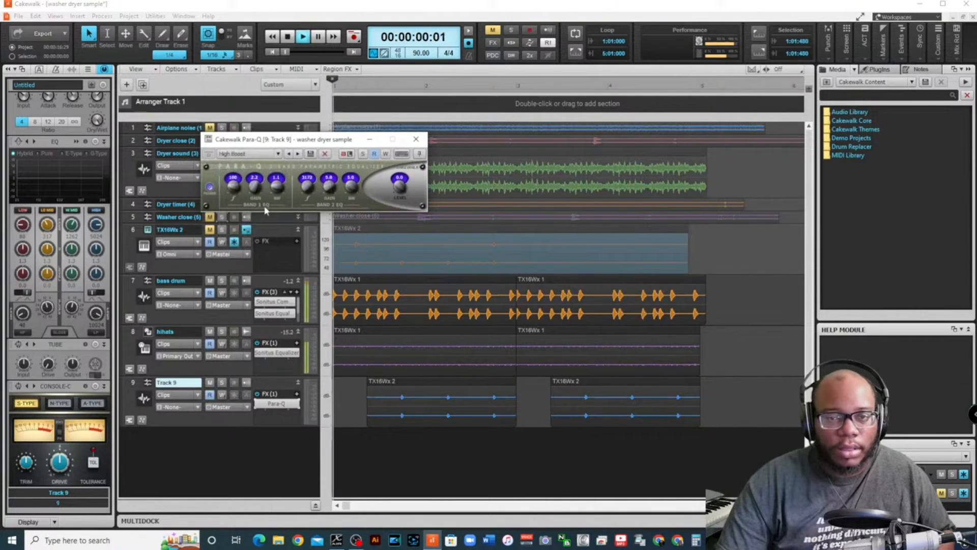
click(222, 383)
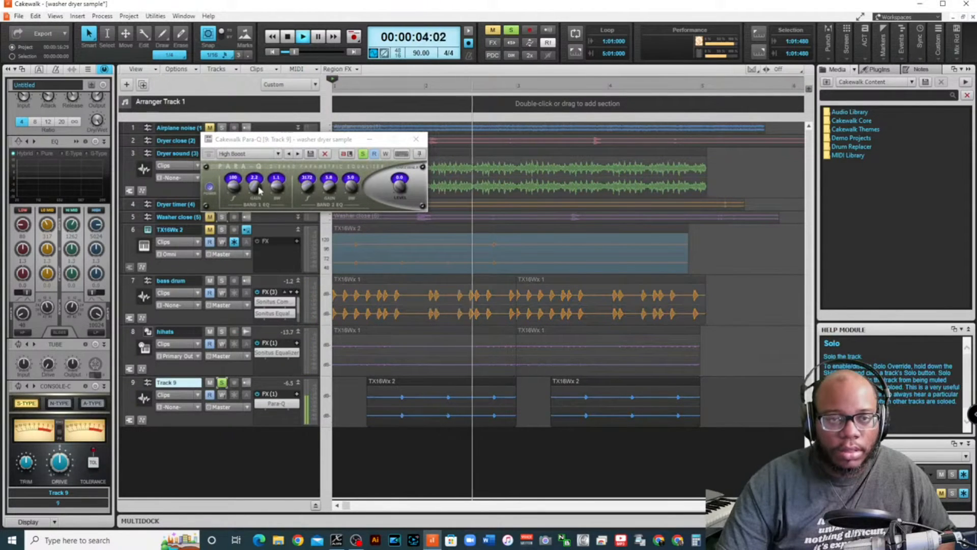
drag(257, 188, 257, 203)
key(space)
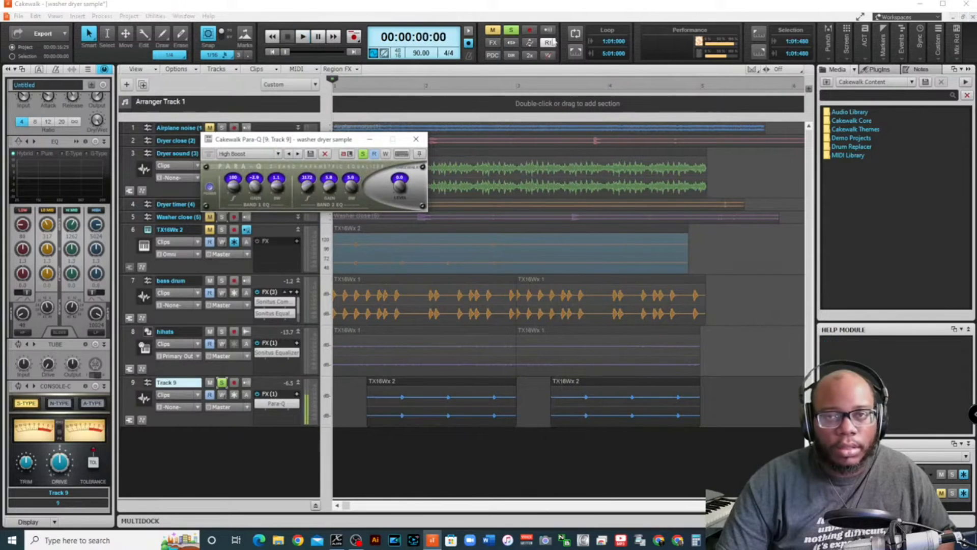
Loop playback and tune Para-Q to 231 with gain 1.0 on band 1 and 8337 with gain 4.3 on band 2, then close it
click(575, 33)
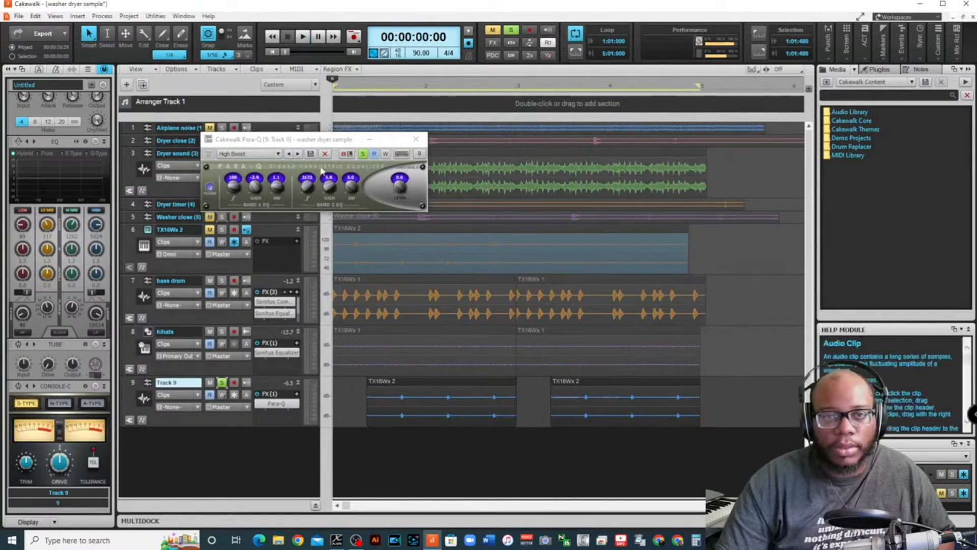
key(space)
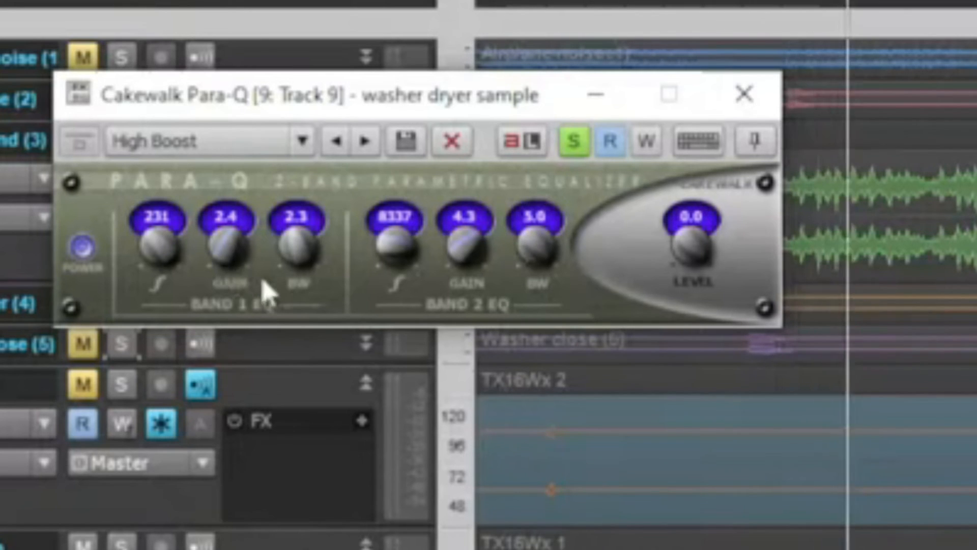
drag(225, 254, 225, 252)
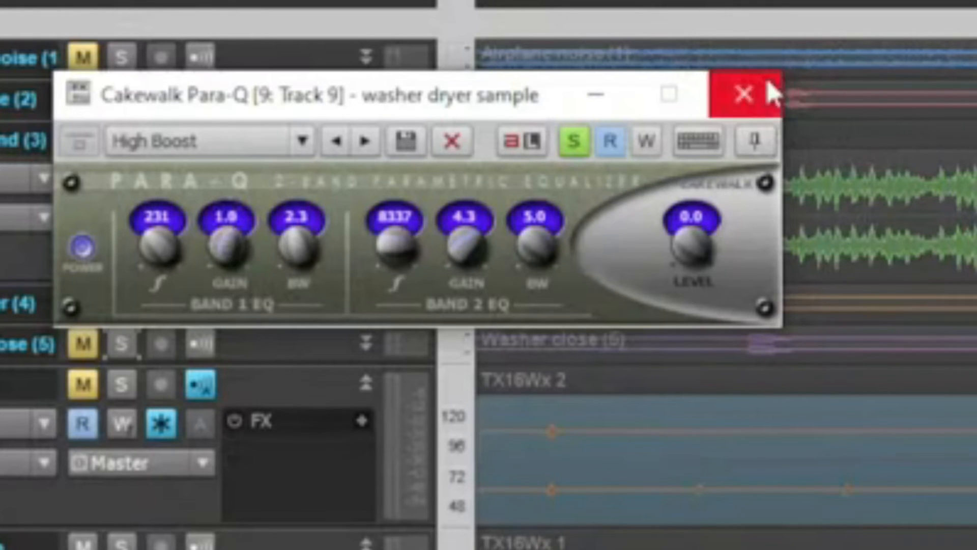
click(764, 92)
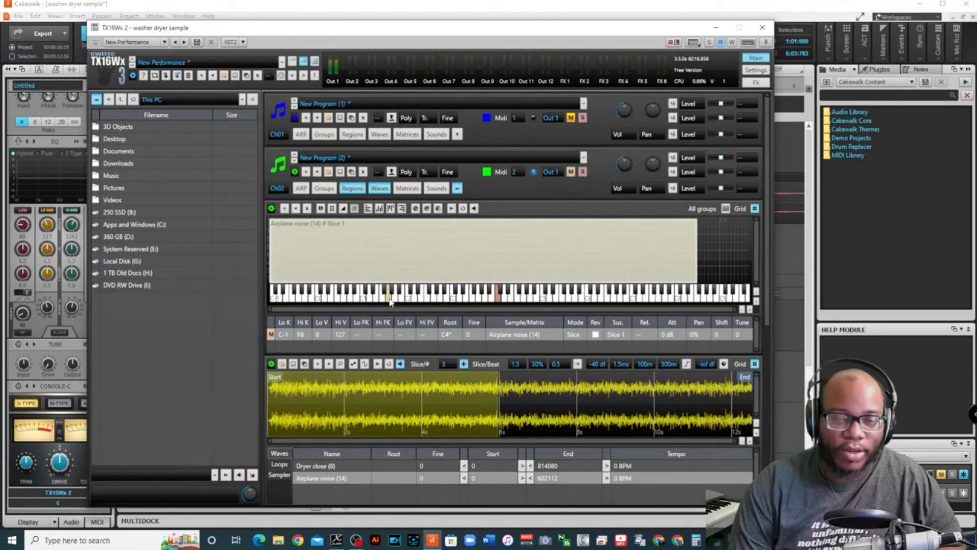
Audition the Airplane noise slice at low and high notes on the TX16Wx keyboard
click(376, 299)
click(354, 300)
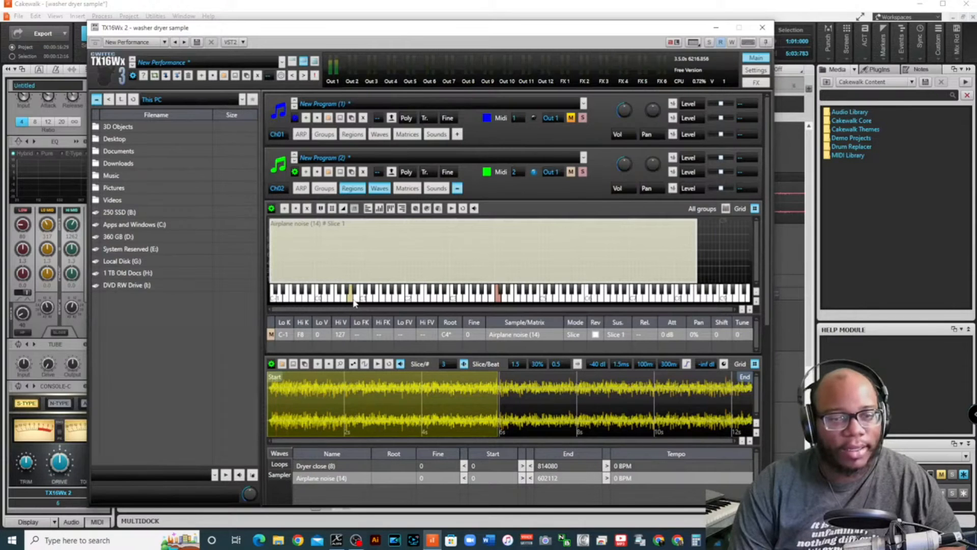
click(600, 300)
click(575, 300)
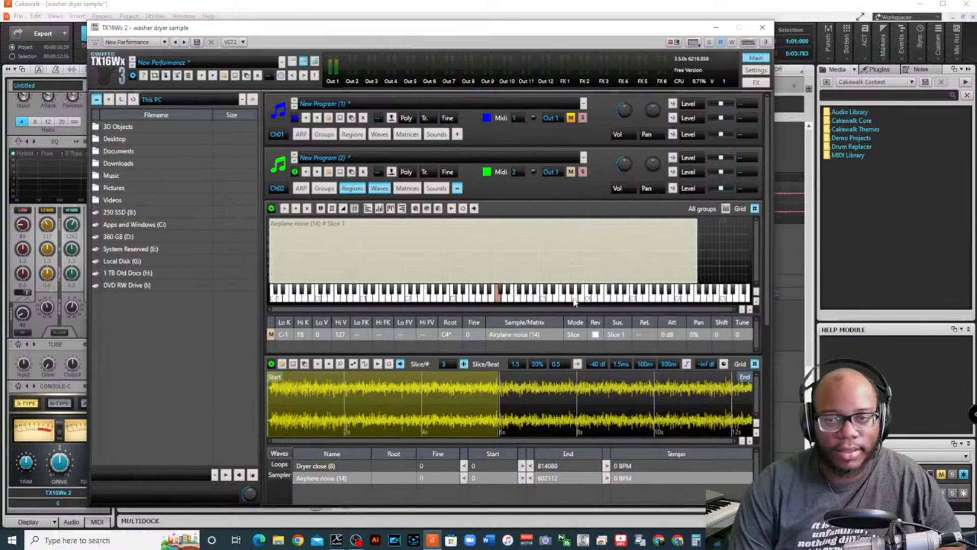
click(545, 301)
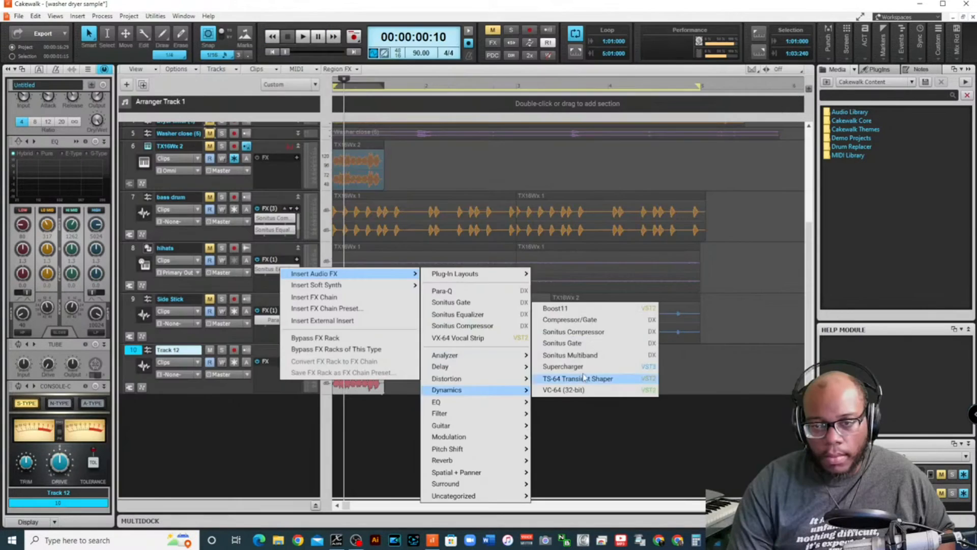
Insert the TS-64 Transient Shaper on Track 12, and play the track soloed
click(578, 378)
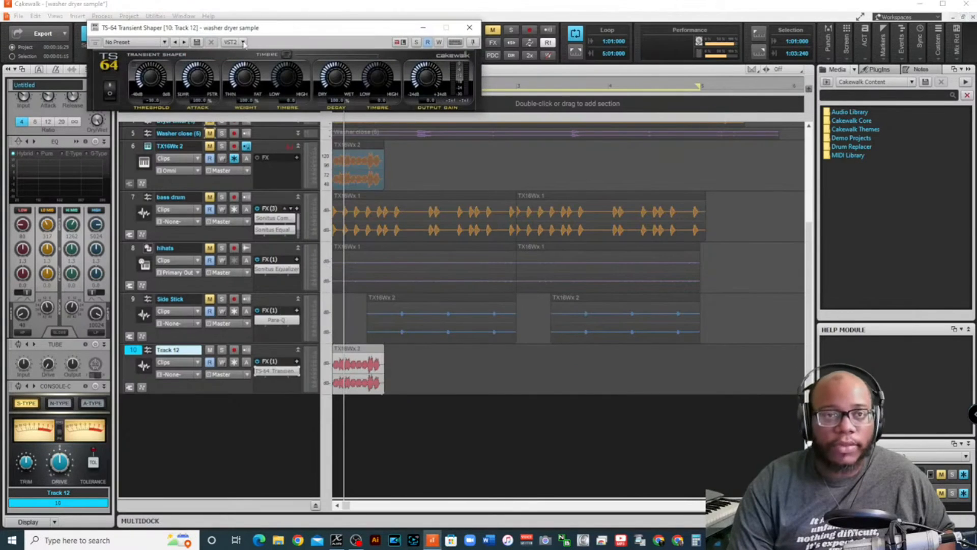
drag(282, 32, 377, 93)
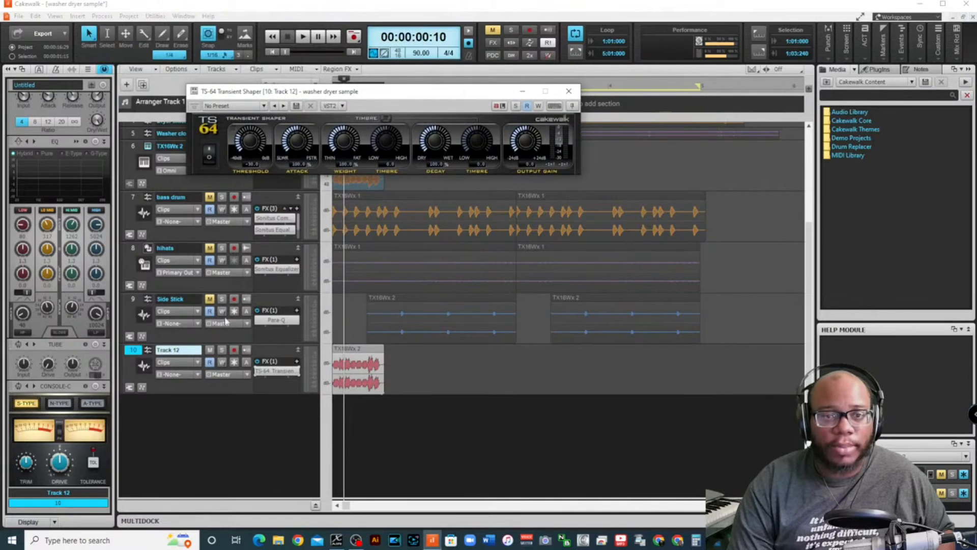
click(221, 349)
key(space)
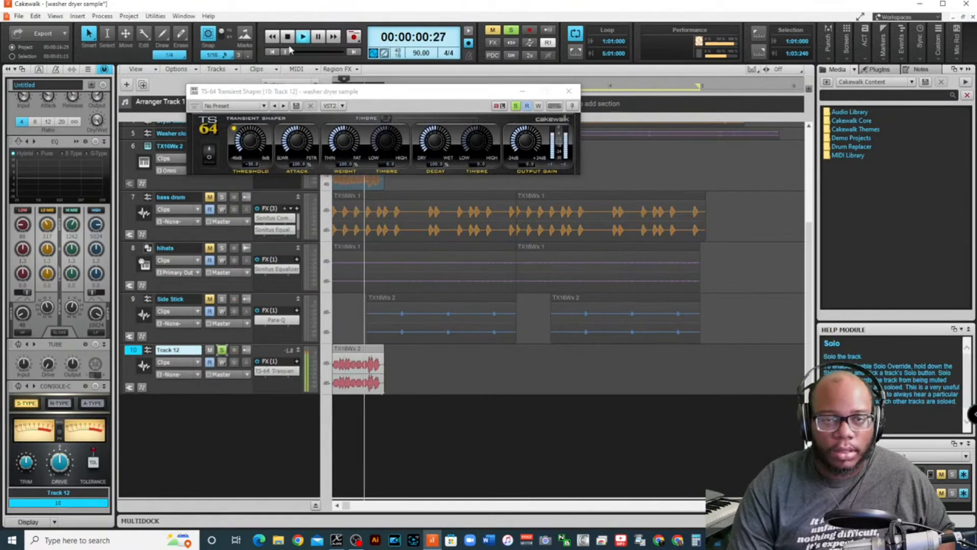
key(space)
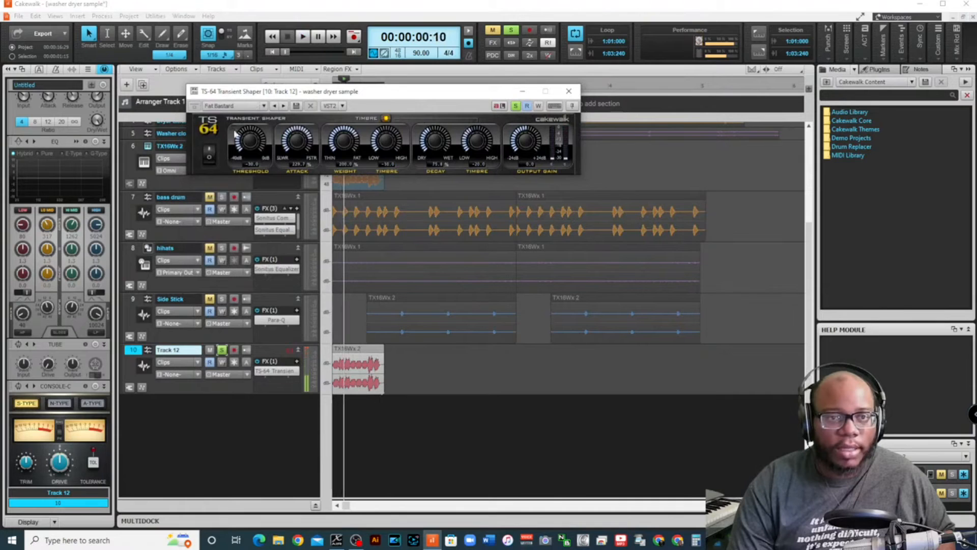
Apply the Dry Light and Easy preset to the TS-64, and raise its weight to about 373% during playback
click(262, 110)
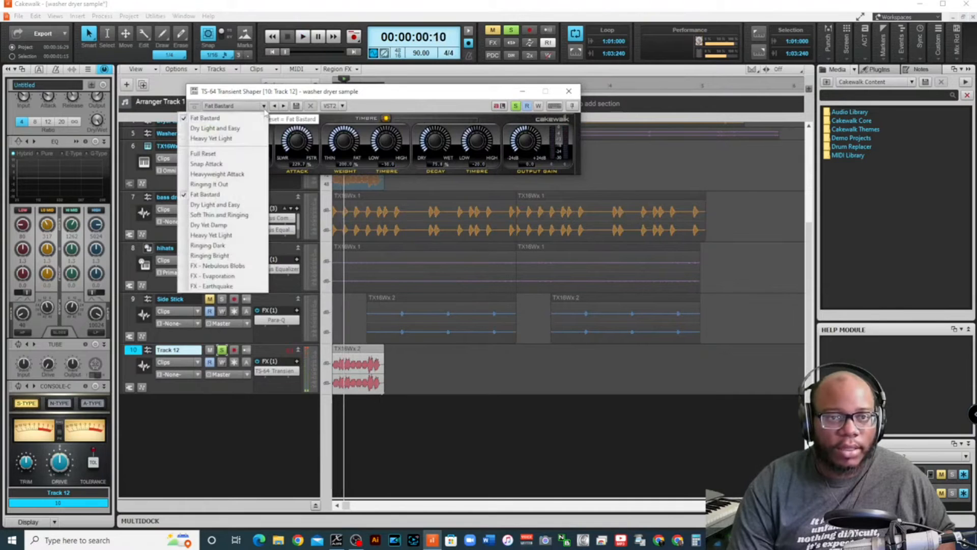
click(224, 127)
key(space)
drag(251, 148, 306, 176)
drag(353, 154, 332, 107)
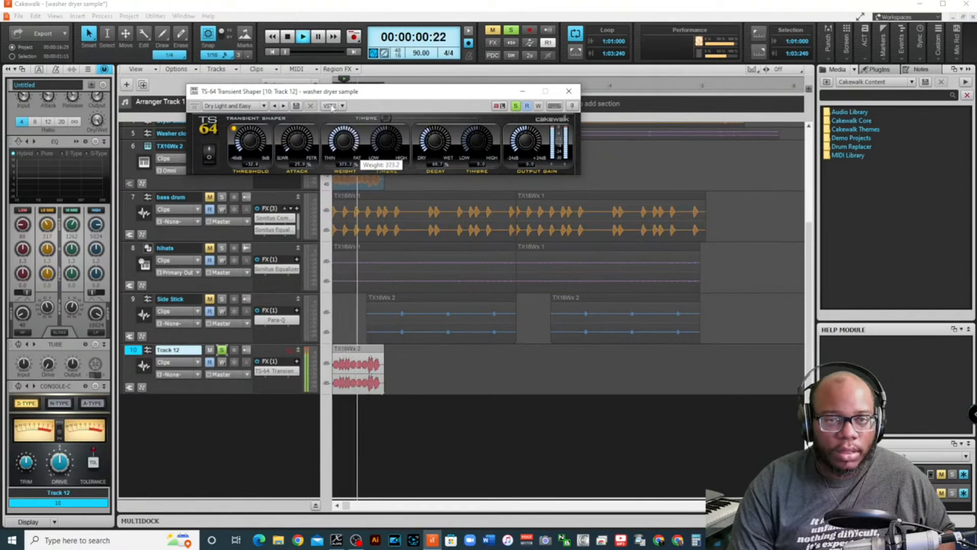
Adjust the TS-64 weight timbre on Track 12 during playback, and close the plug-in
drag(327, 179, 327, 179)
drag(393, 143, 390, 166)
drag(387, 116, 386, 130)
click(569, 92)
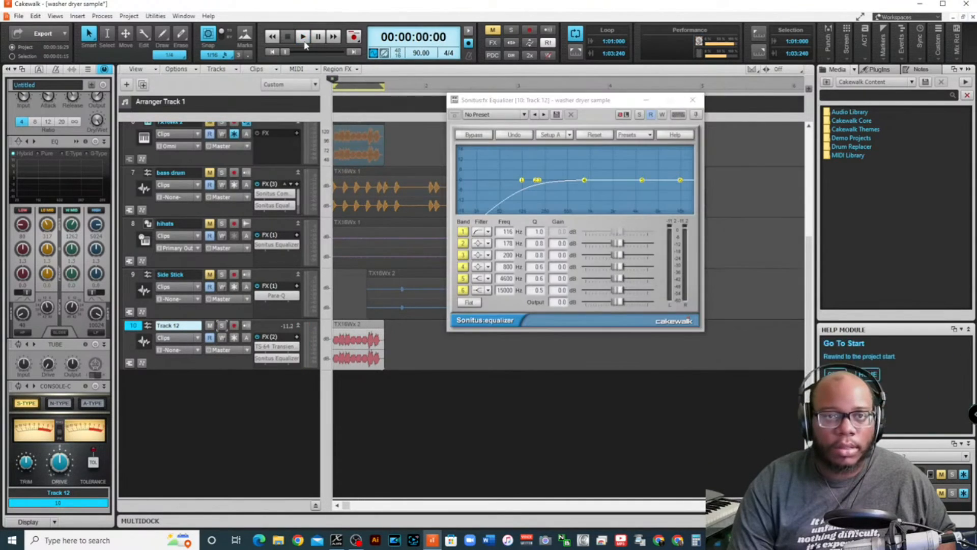
Play Track 12 and cut Sonitus Equalizer band 4 by 14.8 dB at 776 Hz with a Q of 16.3
click(305, 43)
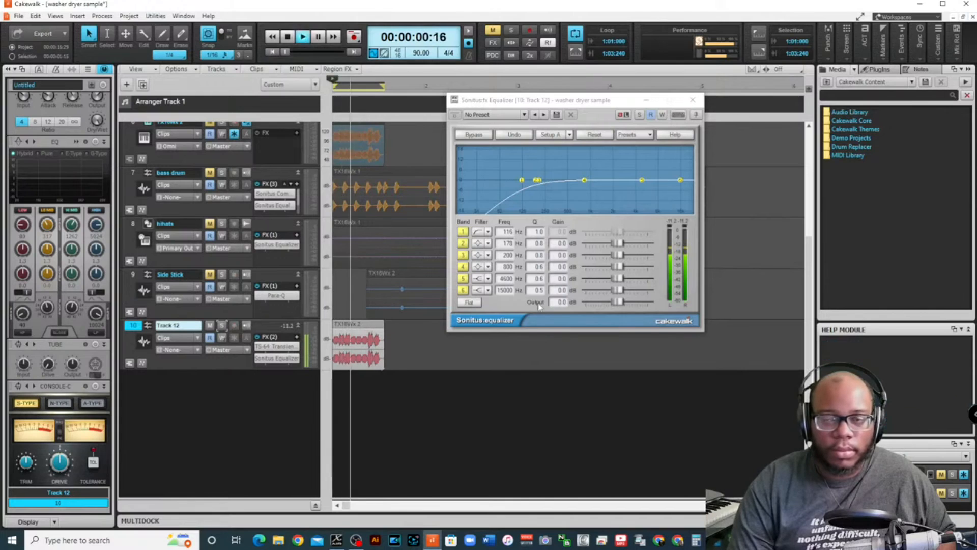
drag(583, 182, 589, 184)
drag(537, 266, 545, 238)
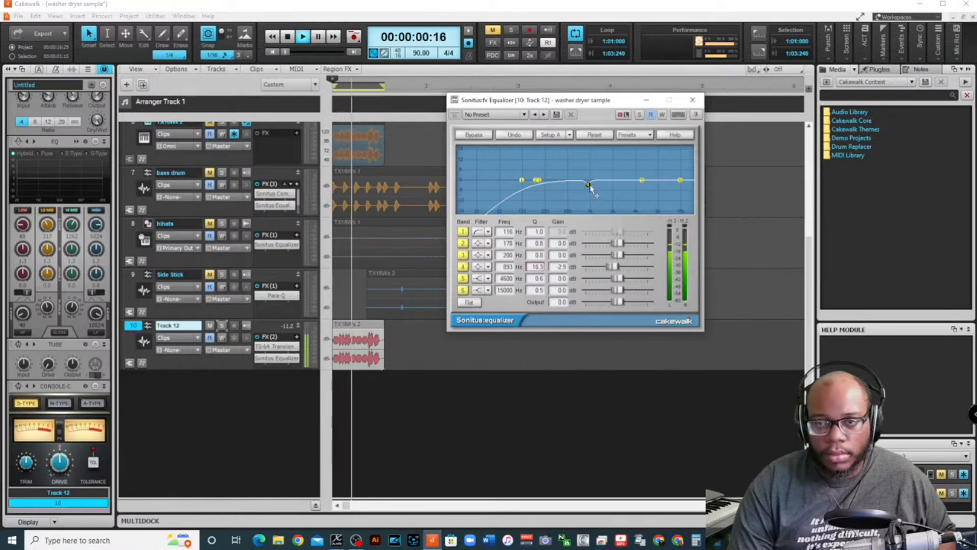
mouse_move(588, 189)
mouse_down()
mouse_move(568, 158)
mouse_move(572, 204)
mouse_move(591, 201)
mouse_move(583, 205)
mouse_up()
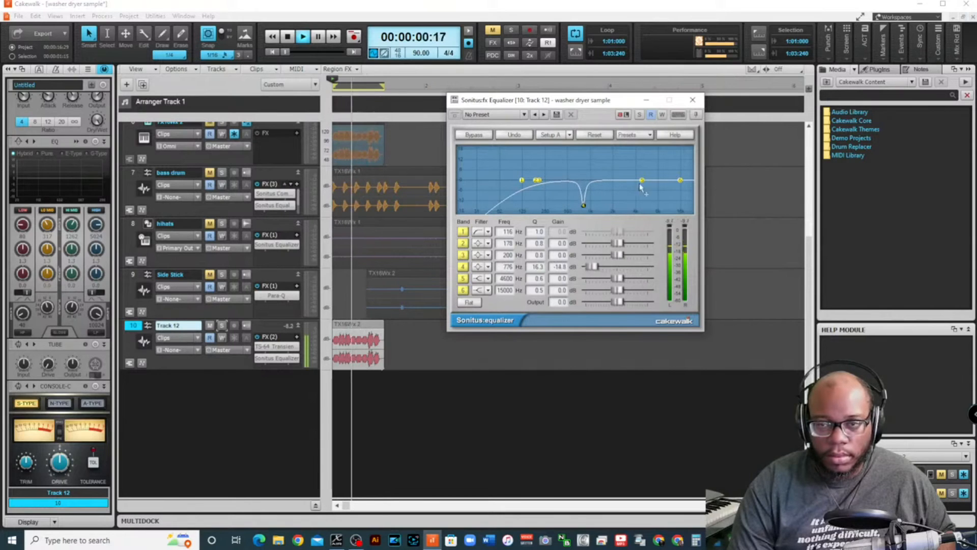
Cut Sonitus Equalizer band 6 by 10.7 dB at 6591 Hz, close the equalizer, and stop playback
drag(679, 182, 654, 198)
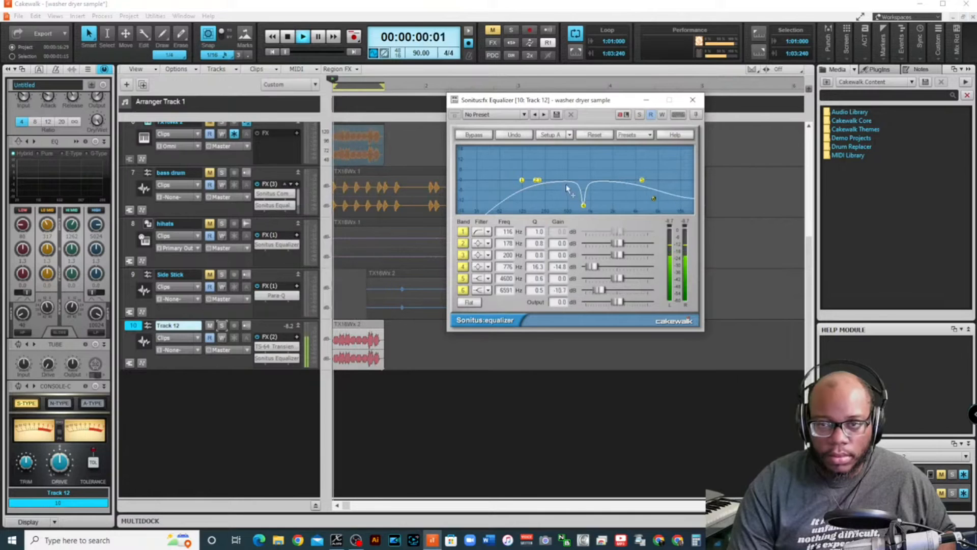
click(693, 100)
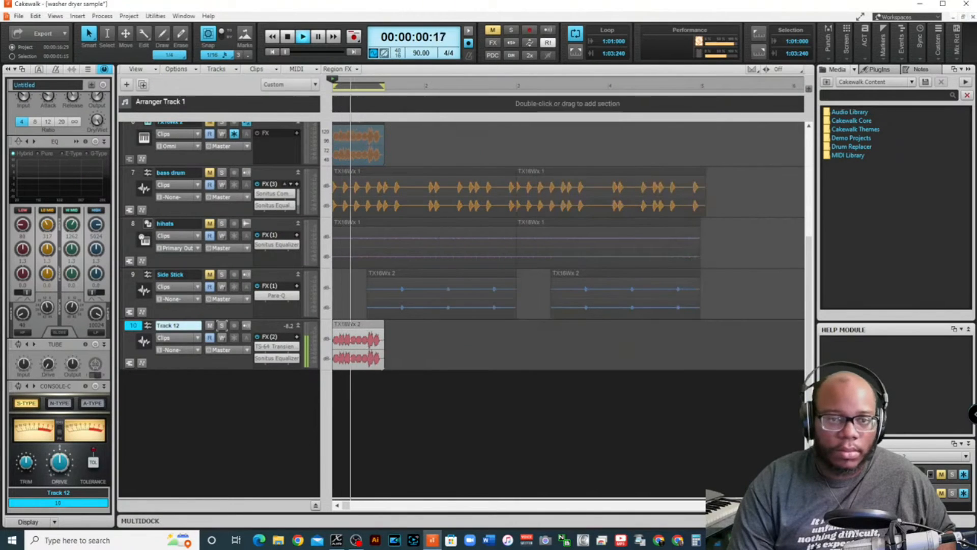
key(space)
Insert the Modfilter effect on Track 12 with the Resonant Wah preset, audition it, and close the plug-in
click(296, 234)
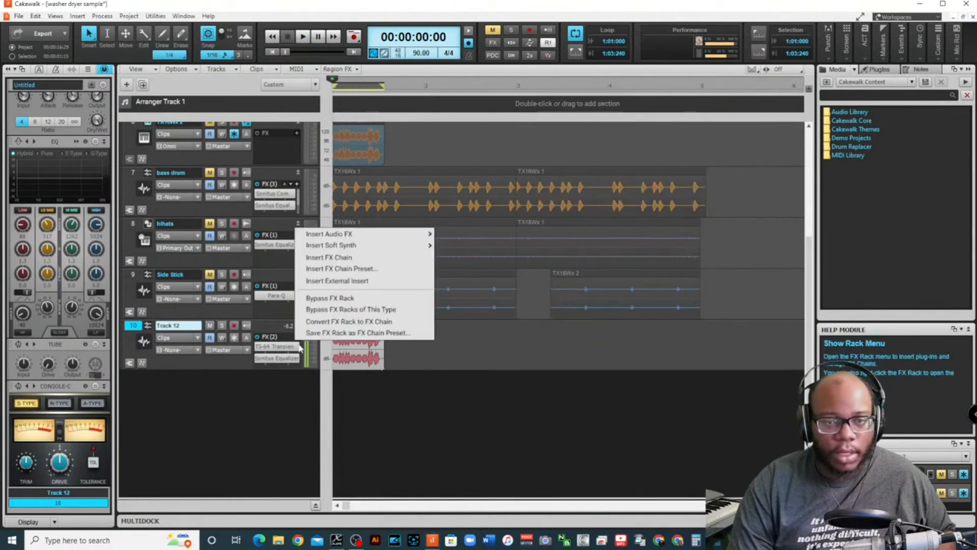
mouse_move(378, 238)
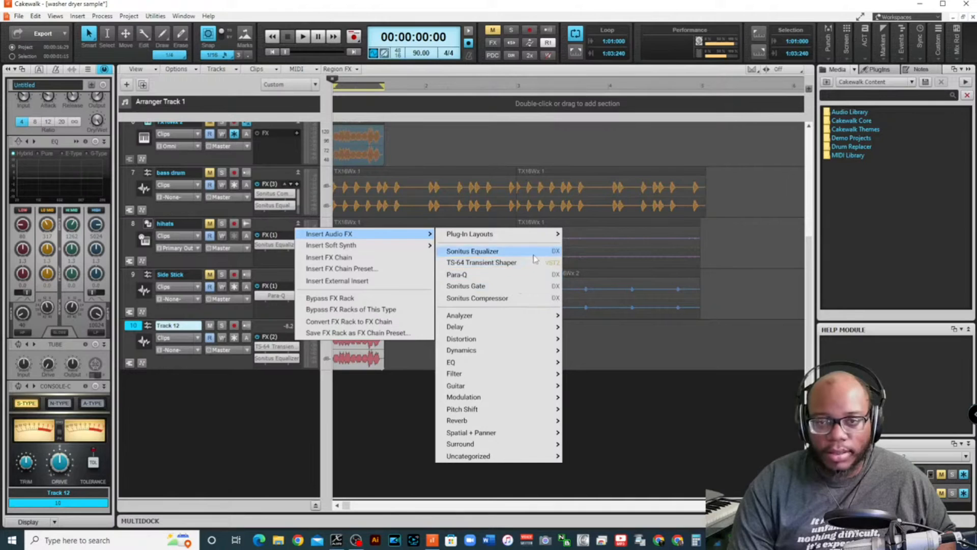
mouse_move(503, 347)
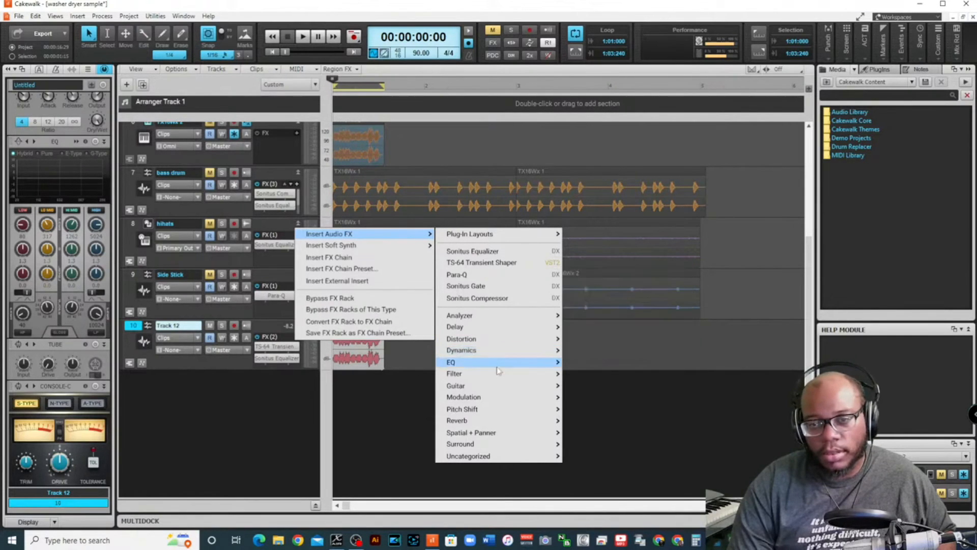
mouse_move(499, 374)
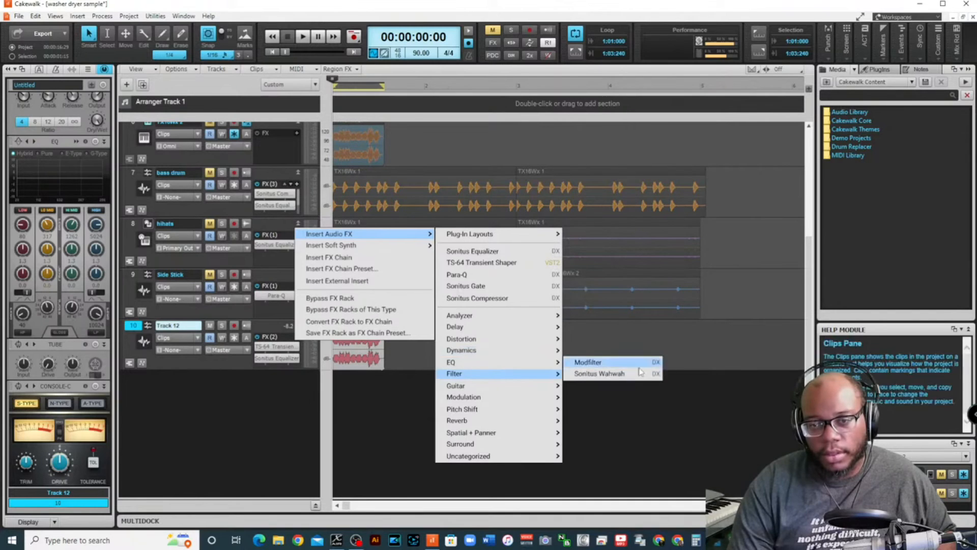
click(591, 362)
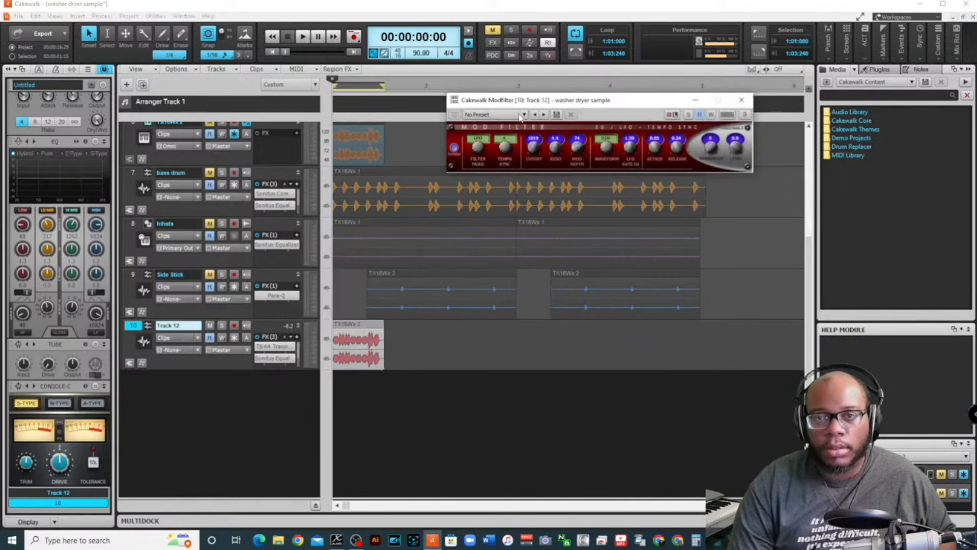
click(525, 115)
click(475, 178)
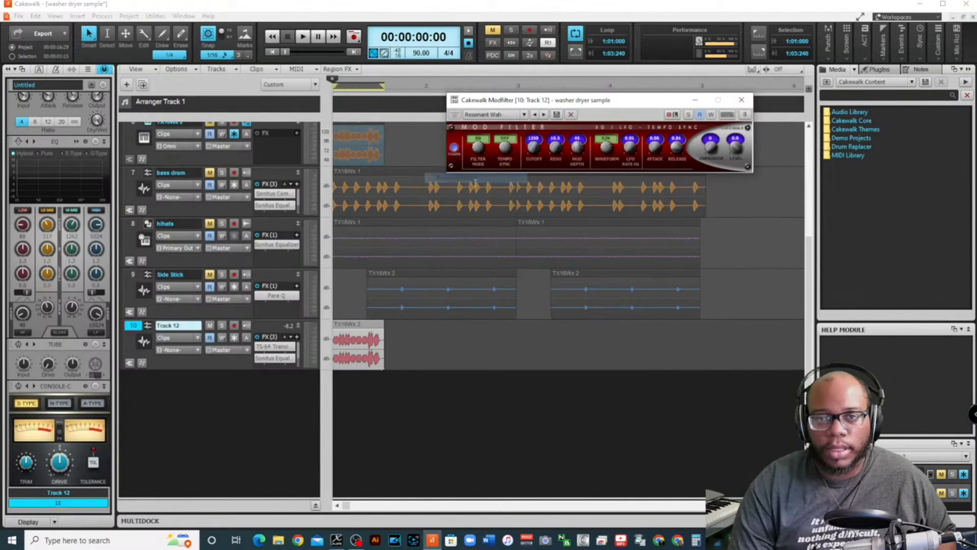
key(space)
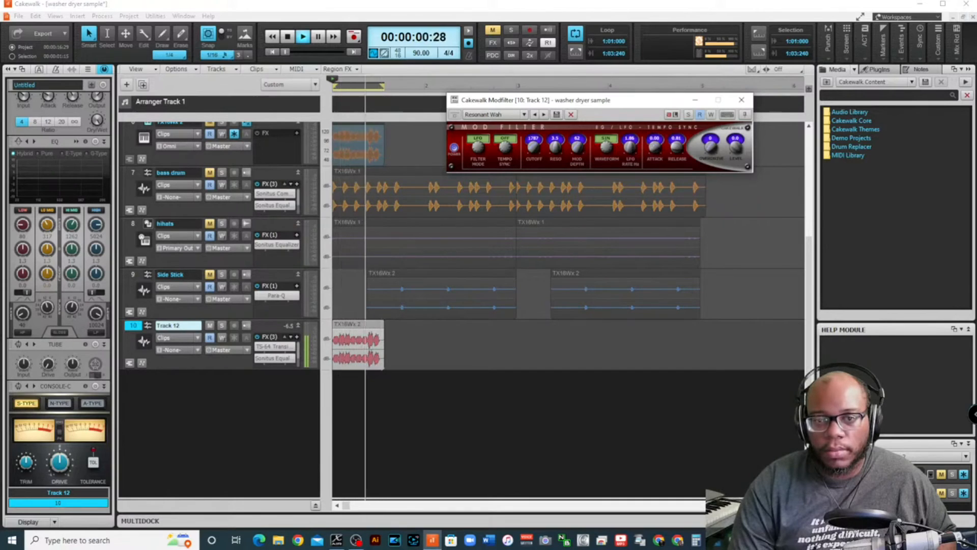
click(738, 101)
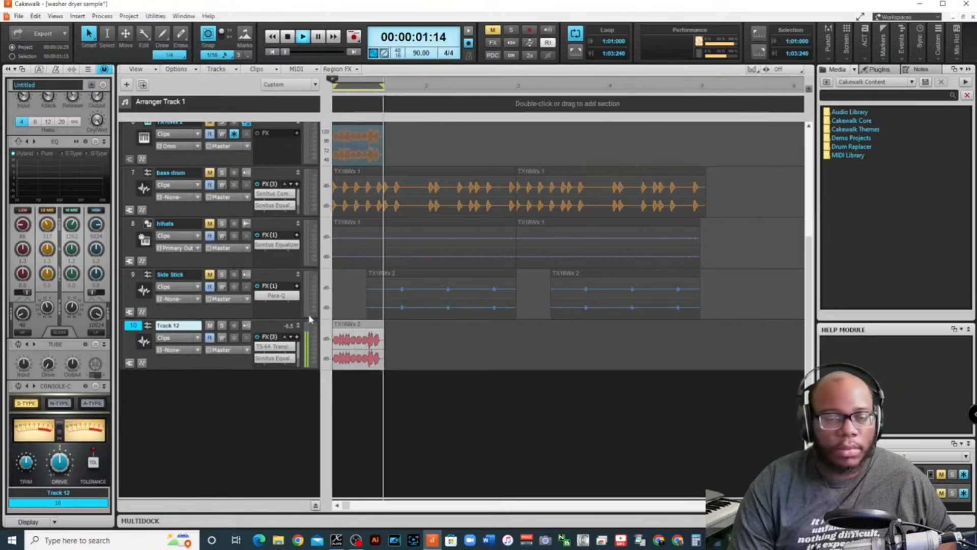
Unmute the bass drum, hihats and Side Stick tracks, and audition them with the Track 12 clip stretched to two measures
drag(209, 177, 213, 276)
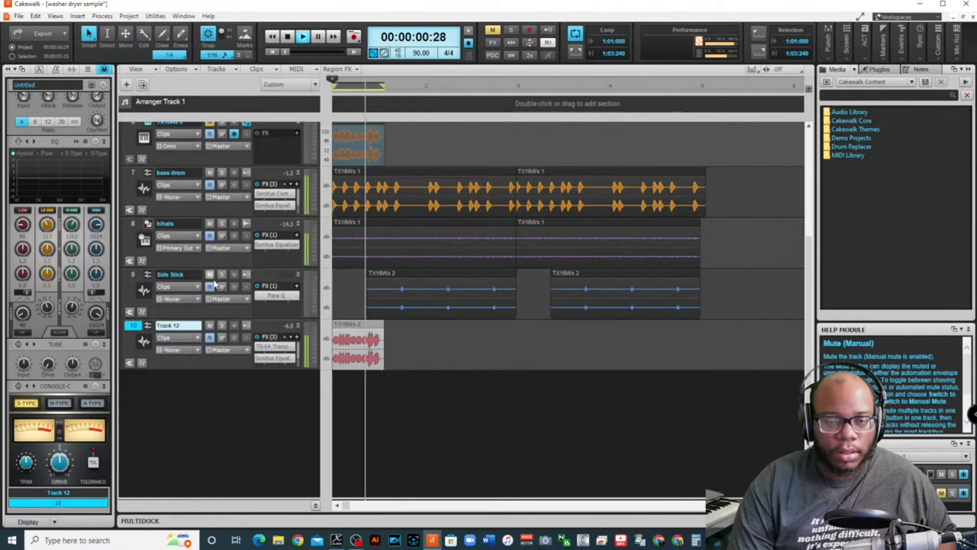
key(space)
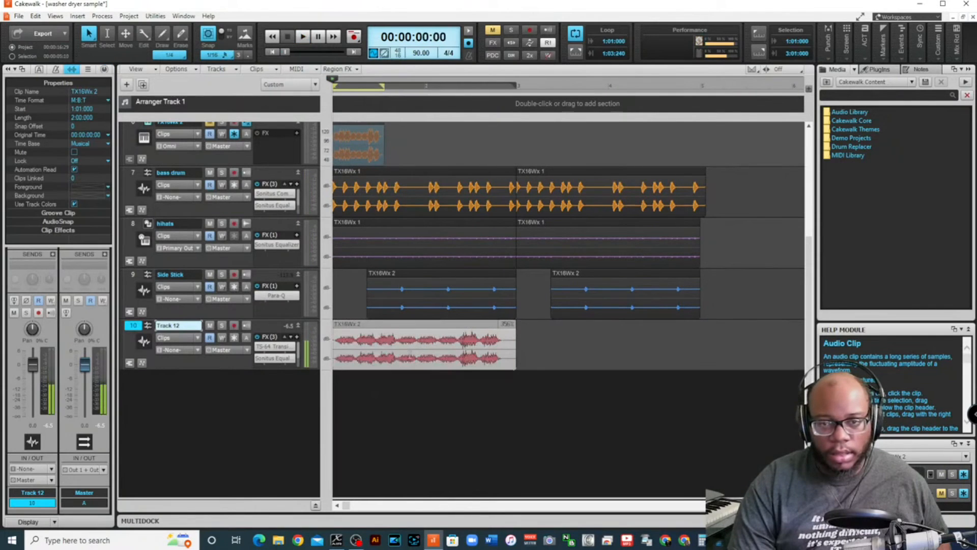
key(space)
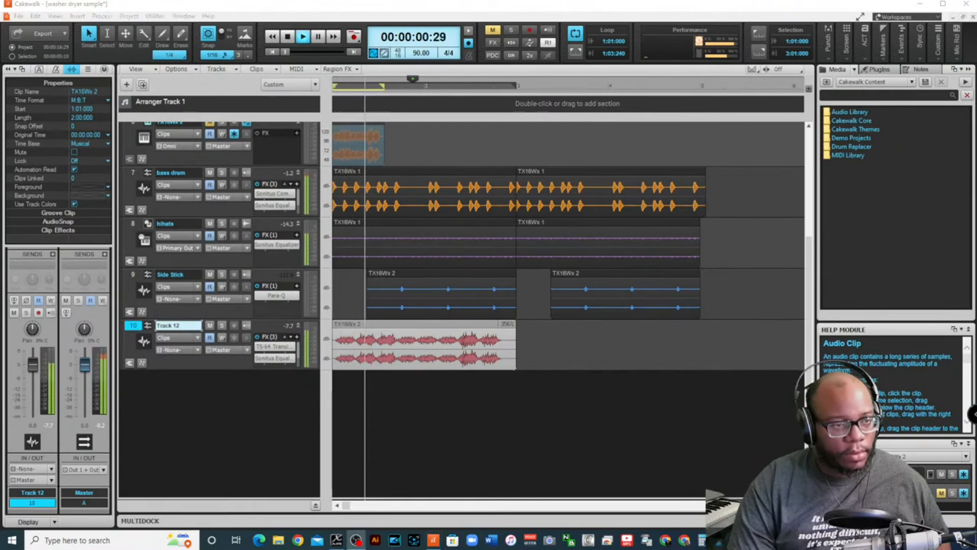
click(287, 37)
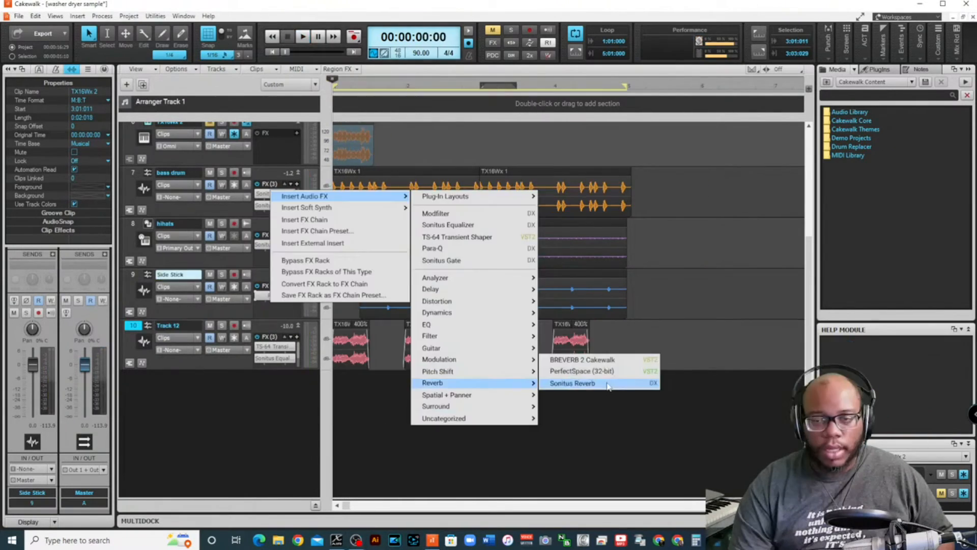
Insert Sonitus Reverb on the Side Stick track, and during playback set early reflections to -9.9 dB and reverb to -22.3 dB
click(605, 385)
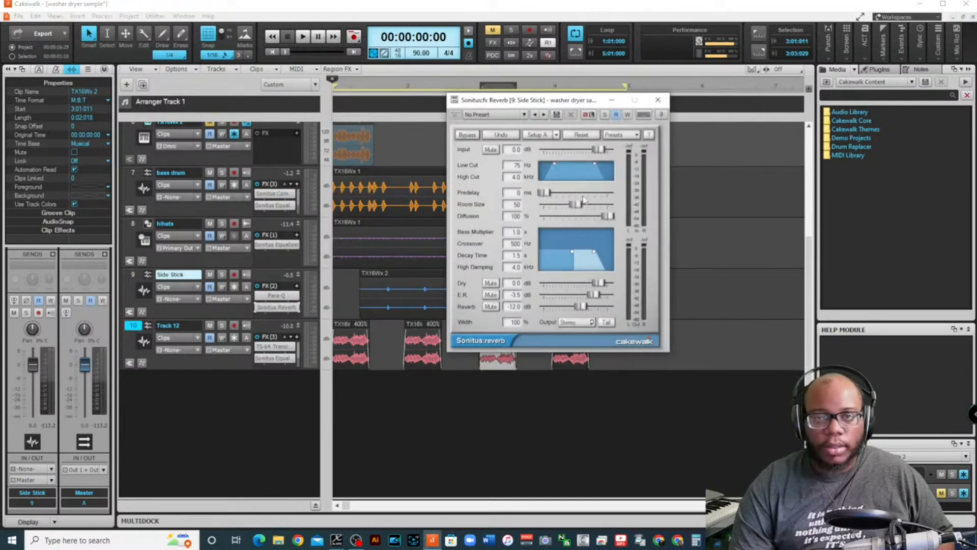
key(space)
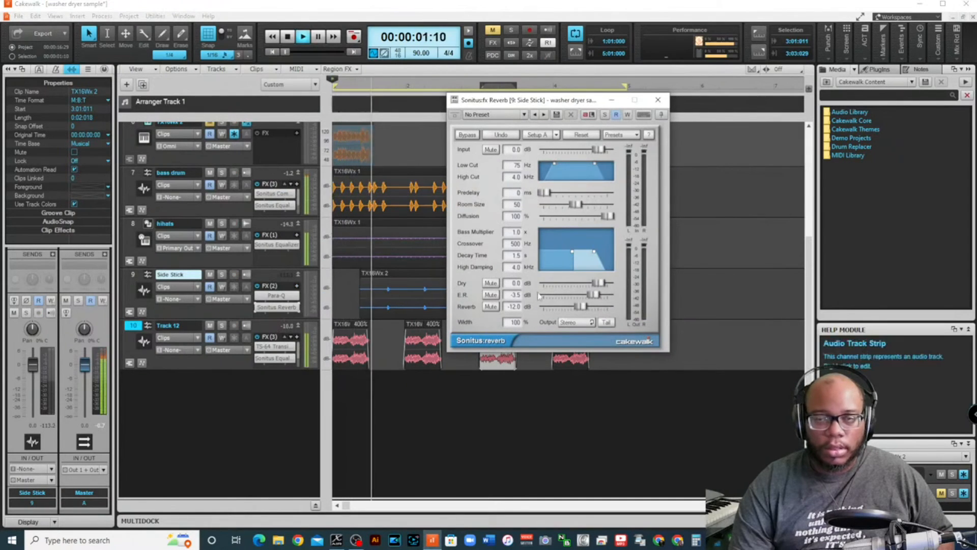
mouse_move(581, 306)
mouse_down()
mouse_move(574, 295)
mouse_move(567, 309)
mouse_move(569, 295)
mouse_move(584, 295)
mouse_up()
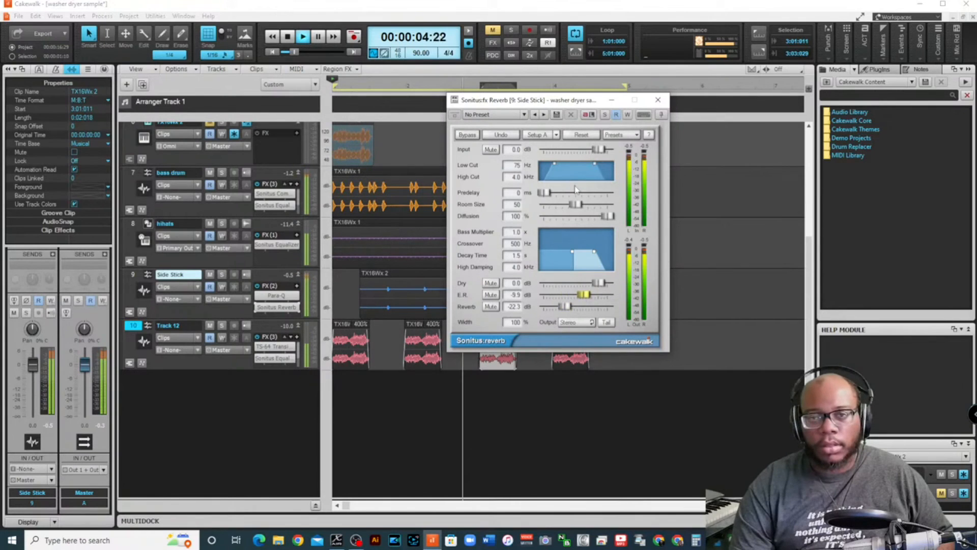
Set the Side Stick reverb's low cut to 319 Hz and predelay to 42 ms, then close it and stop playback
drag(554, 168, 566, 167)
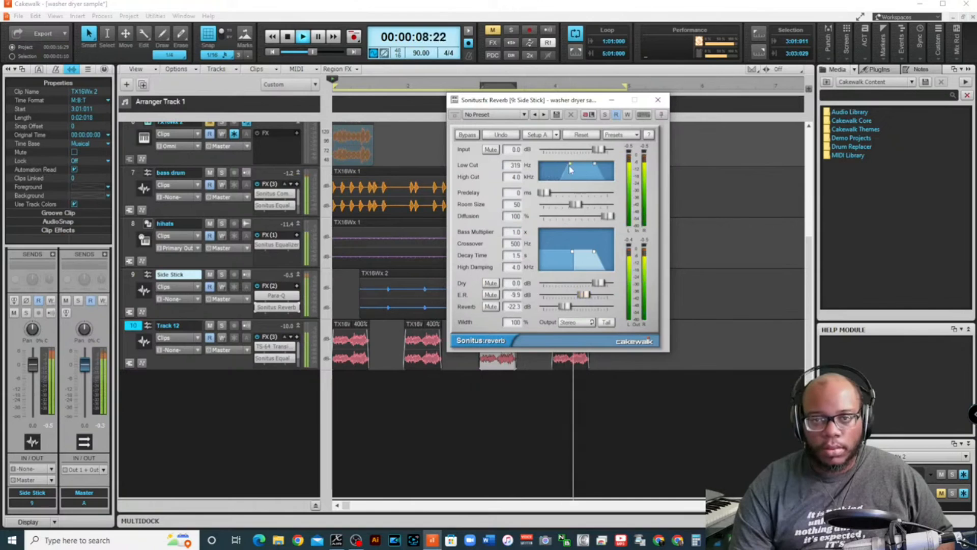
drag(544, 193, 558, 194)
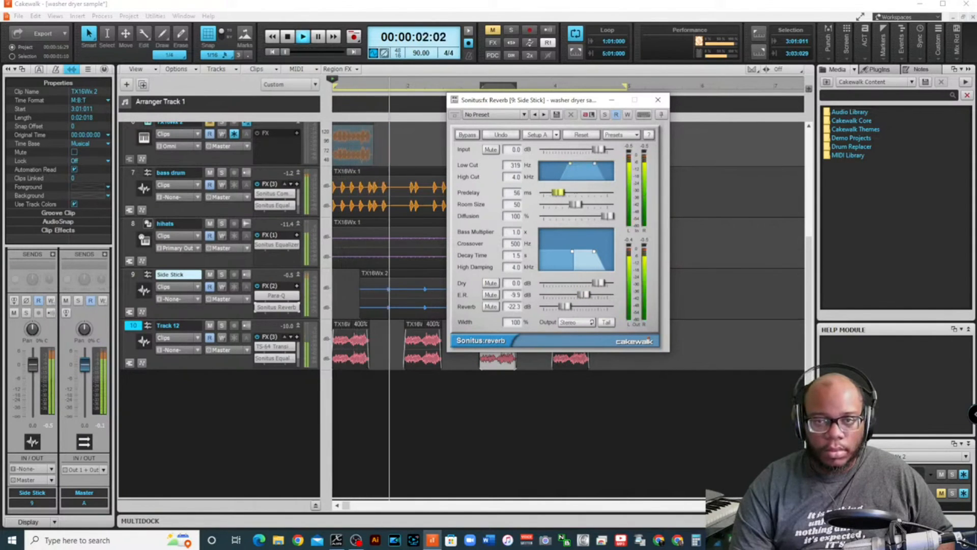
drag(558, 193, 555, 192)
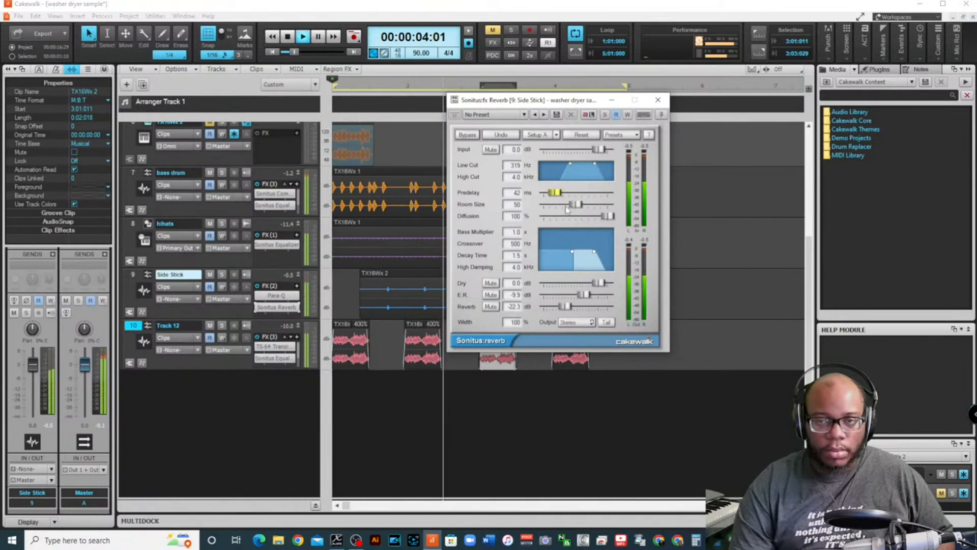
click(663, 102)
key(space)
Collapse the TX16Wx 2, bass drum, hihats, Side Stick and Track 12 strips, and rename Track 12 as Env Bass
scroll(210, 249, up, 3)
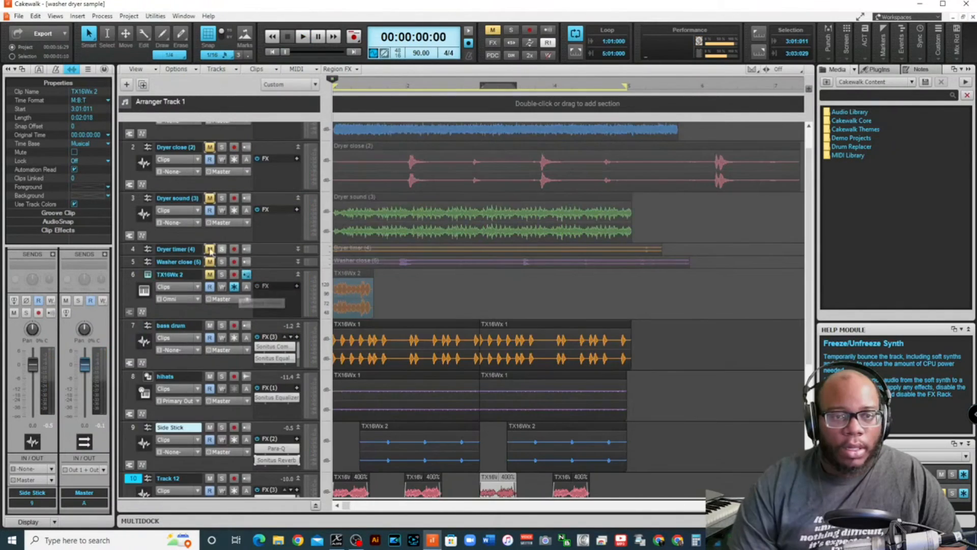
click(298, 276)
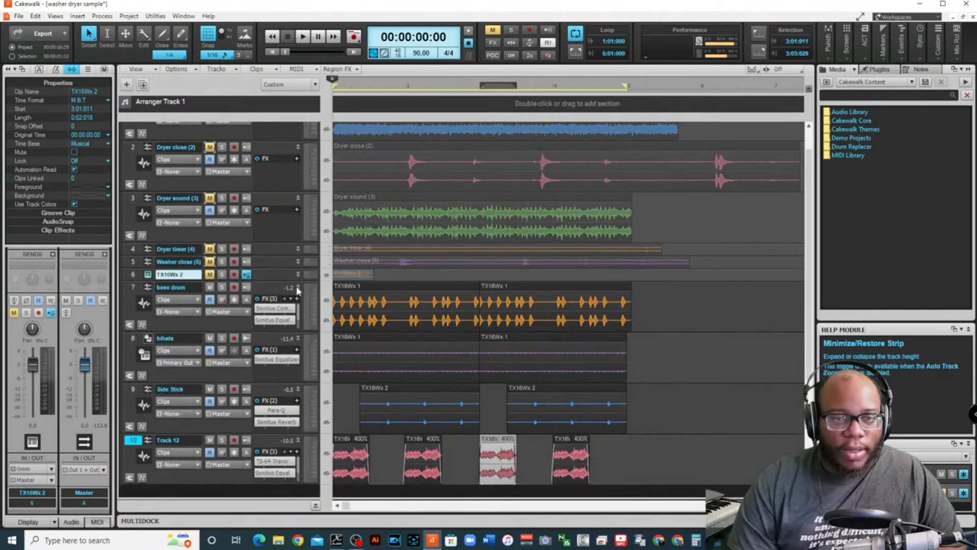
click(298, 288)
click(298, 300)
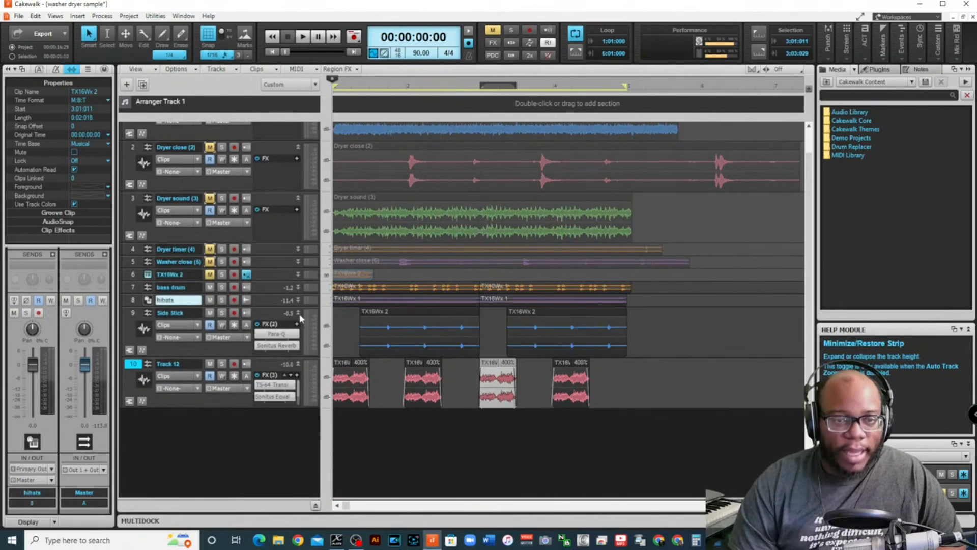
click(298, 312)
click(298, 326)
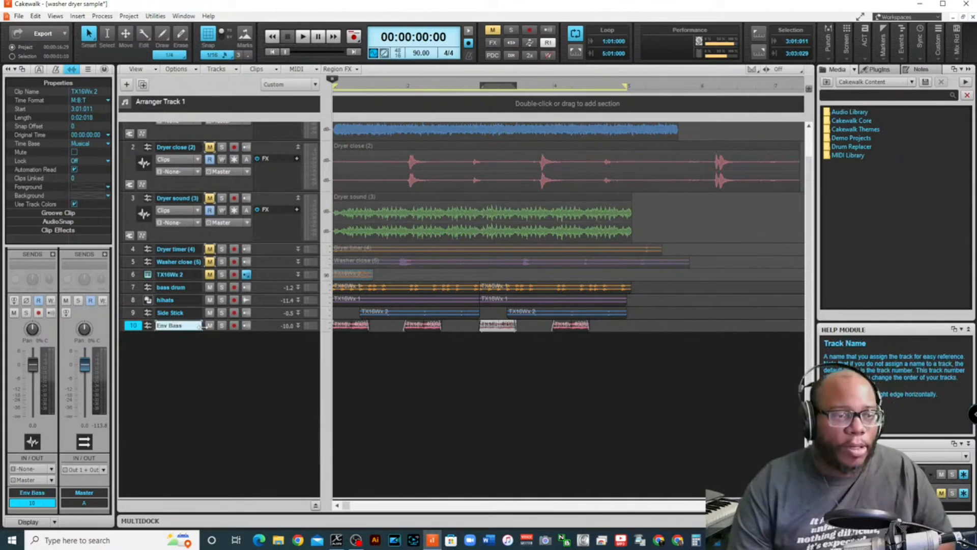
Play the beat with the drum and Env Bass tracks together, and stop playback
key(space)
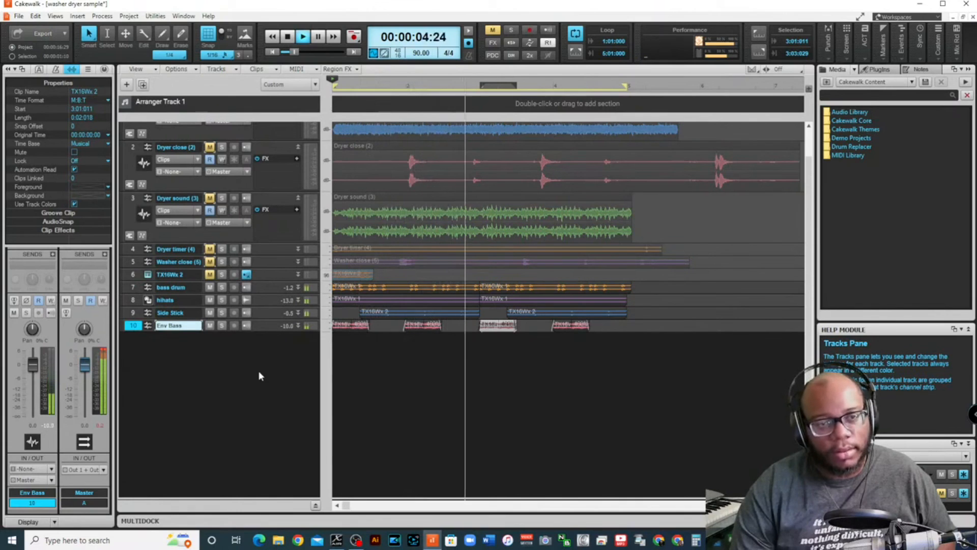
key(space)
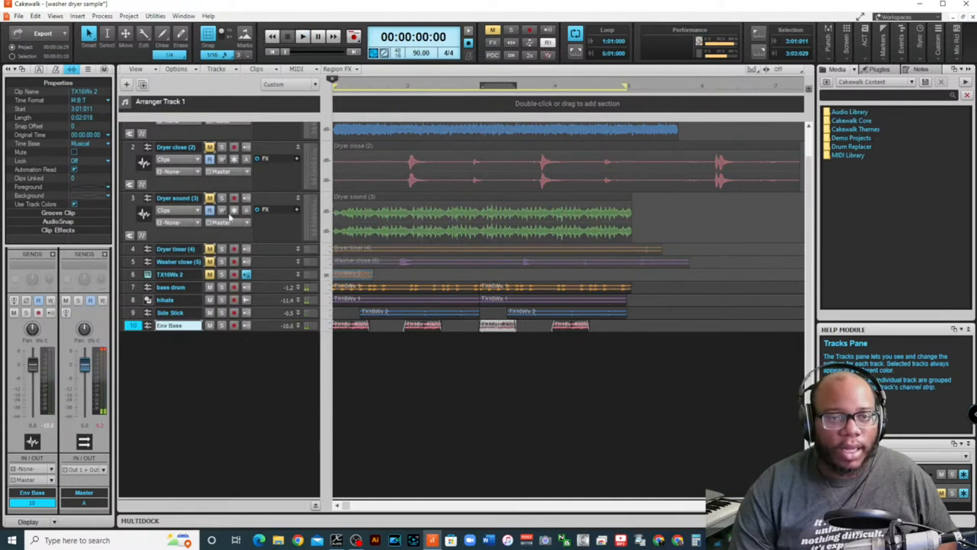
Play the beat with the Dryer sound track, and time-stretch its clip to end about midway through measure 4
click(482, 248)
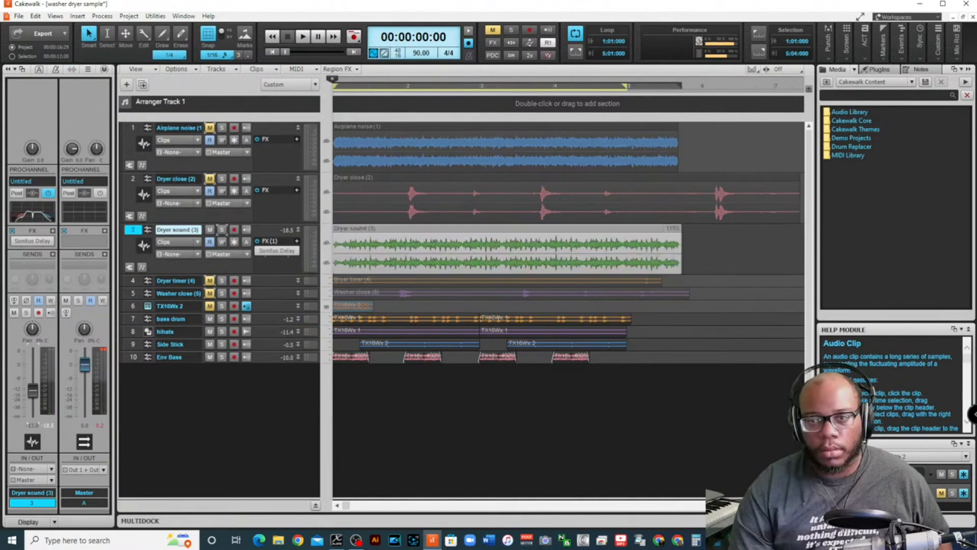
key(space)
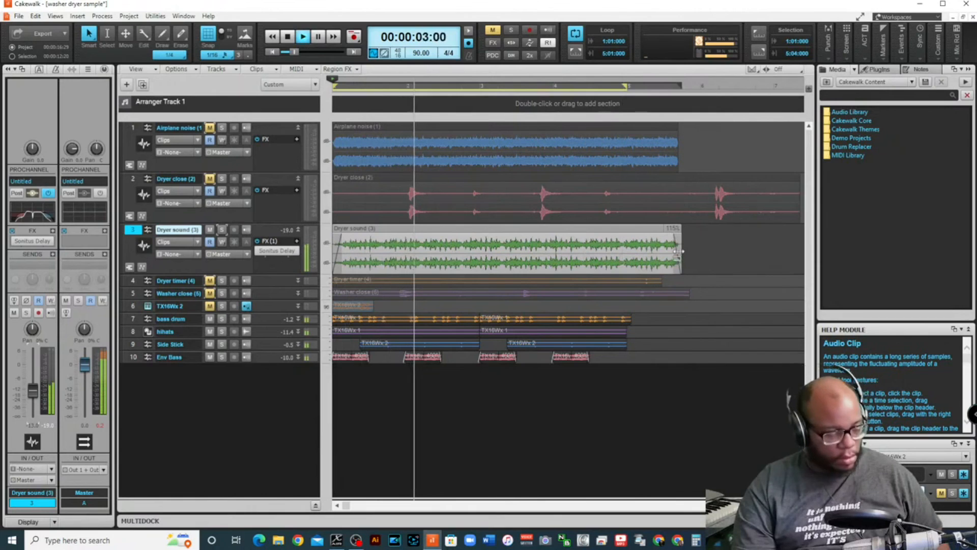
drag(682, 251, 636, 257)
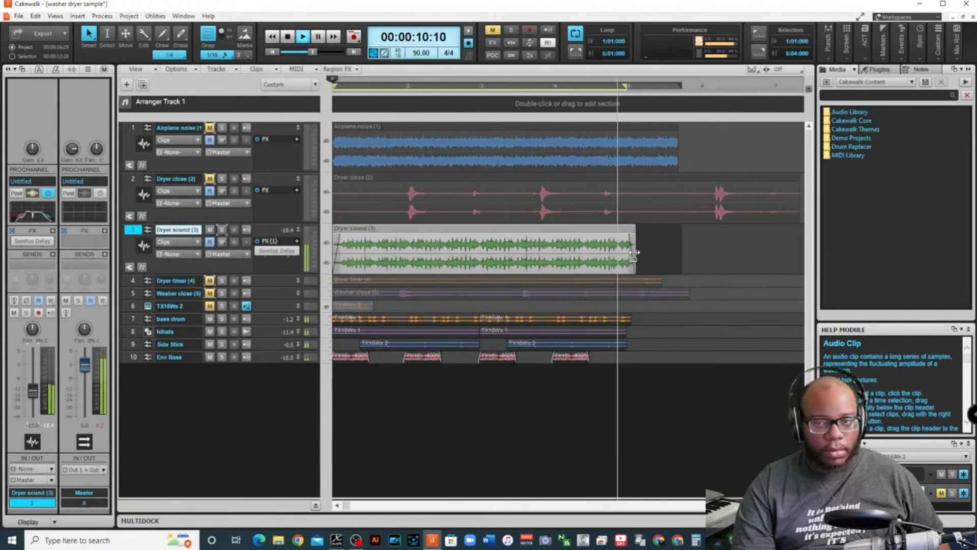
drag(633, 253, 590, 259)
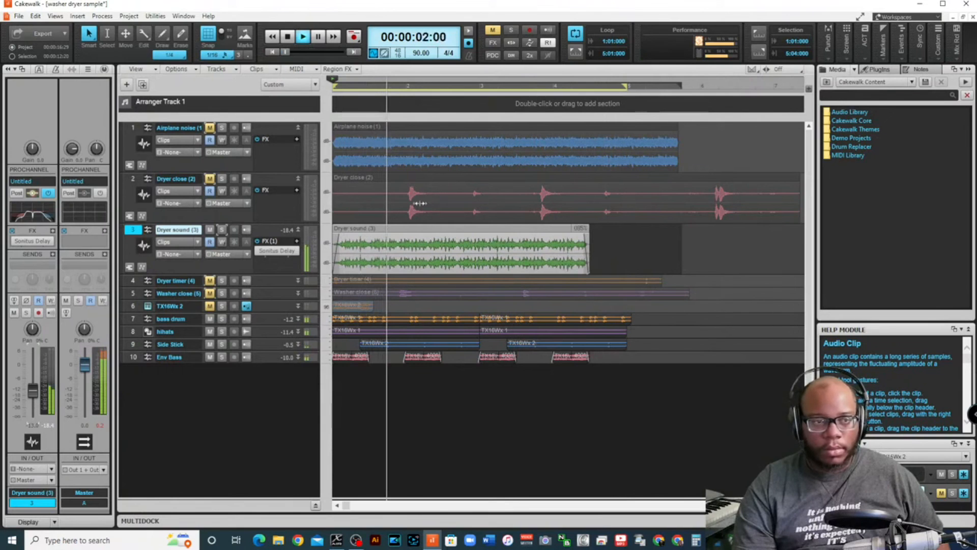
Switch to the Windows desktop
key(super+d)
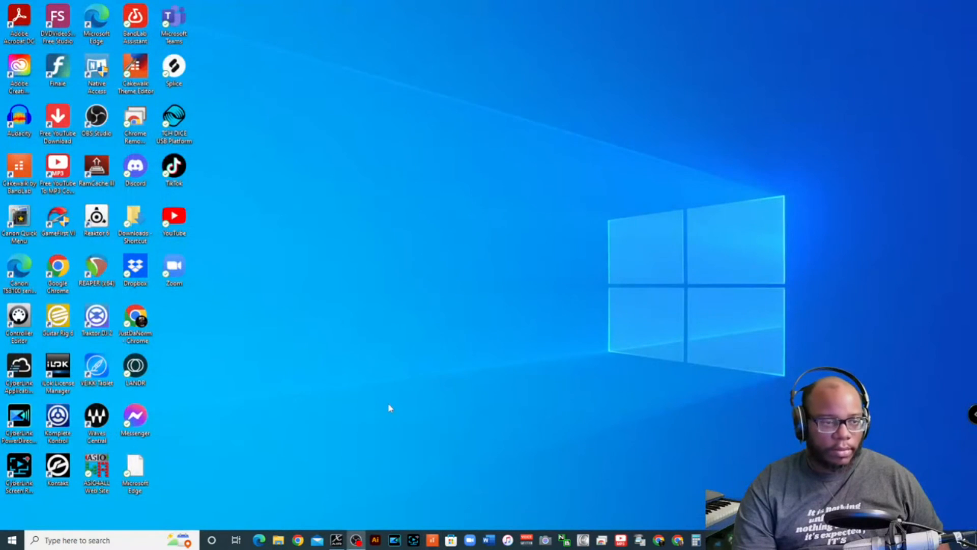